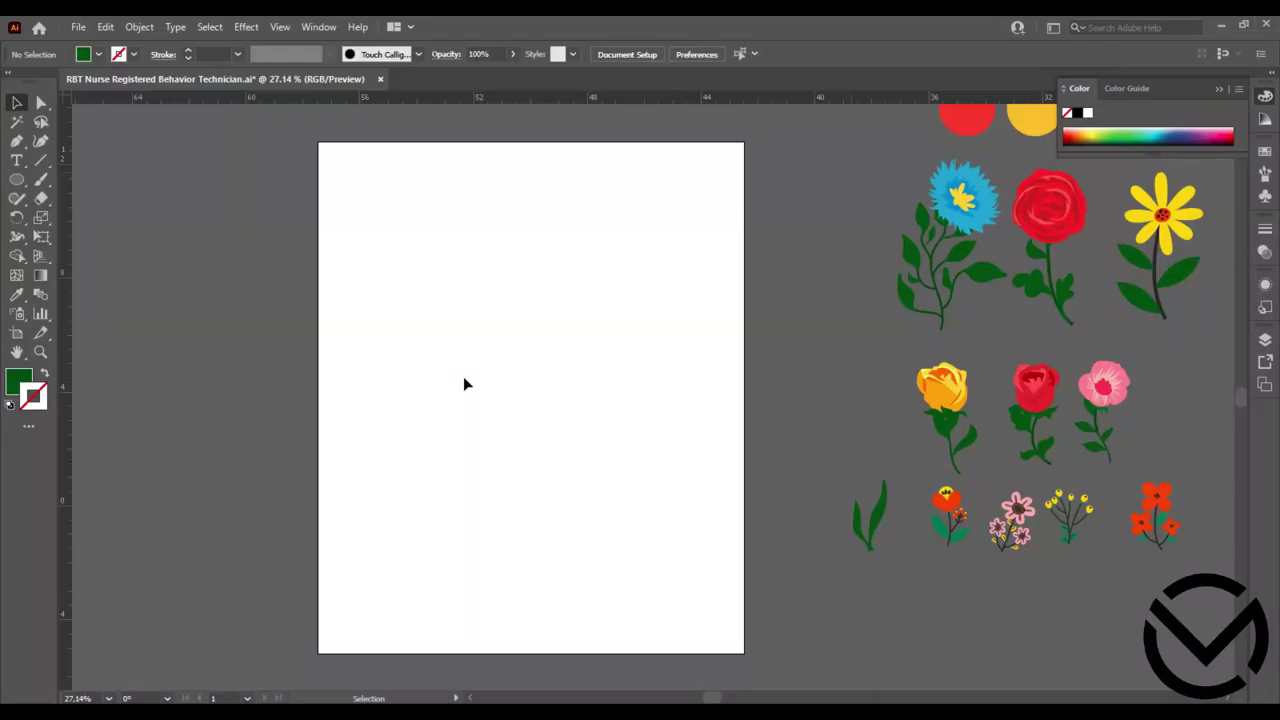
Scale the small title up into a large heading and move it onto the page
scroll(464, 384, up, 1)
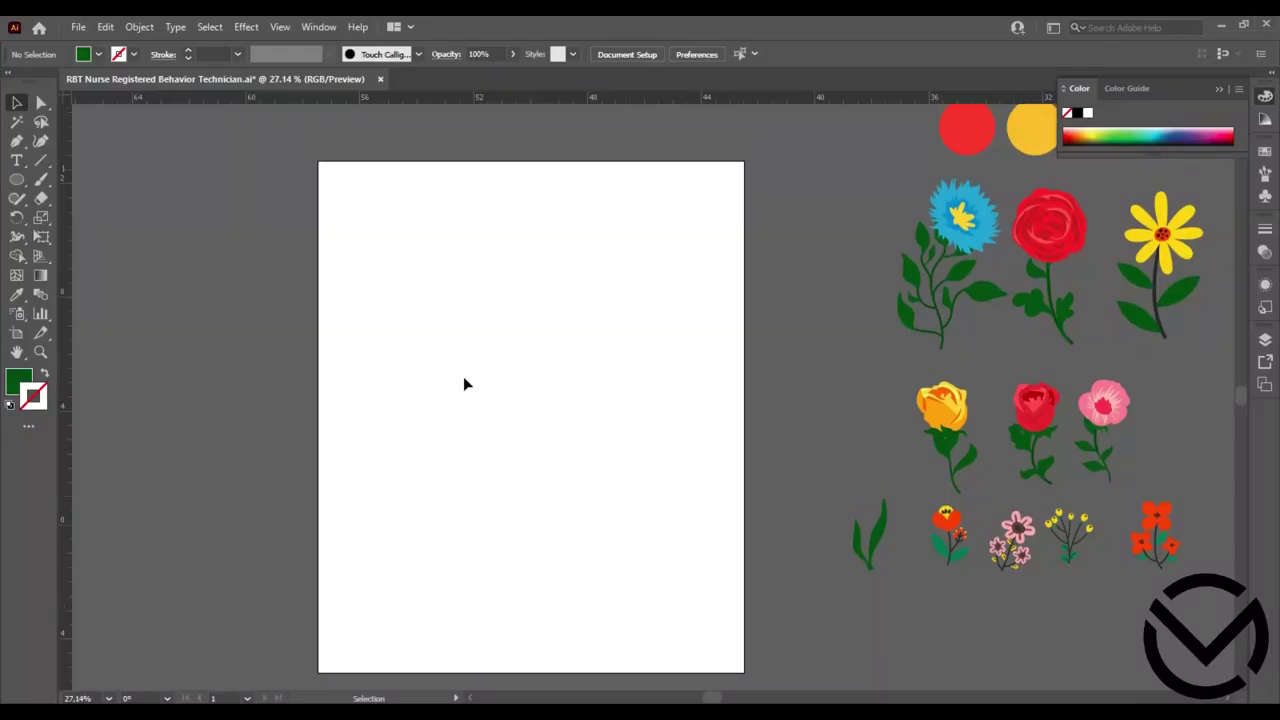
click(640, 396)
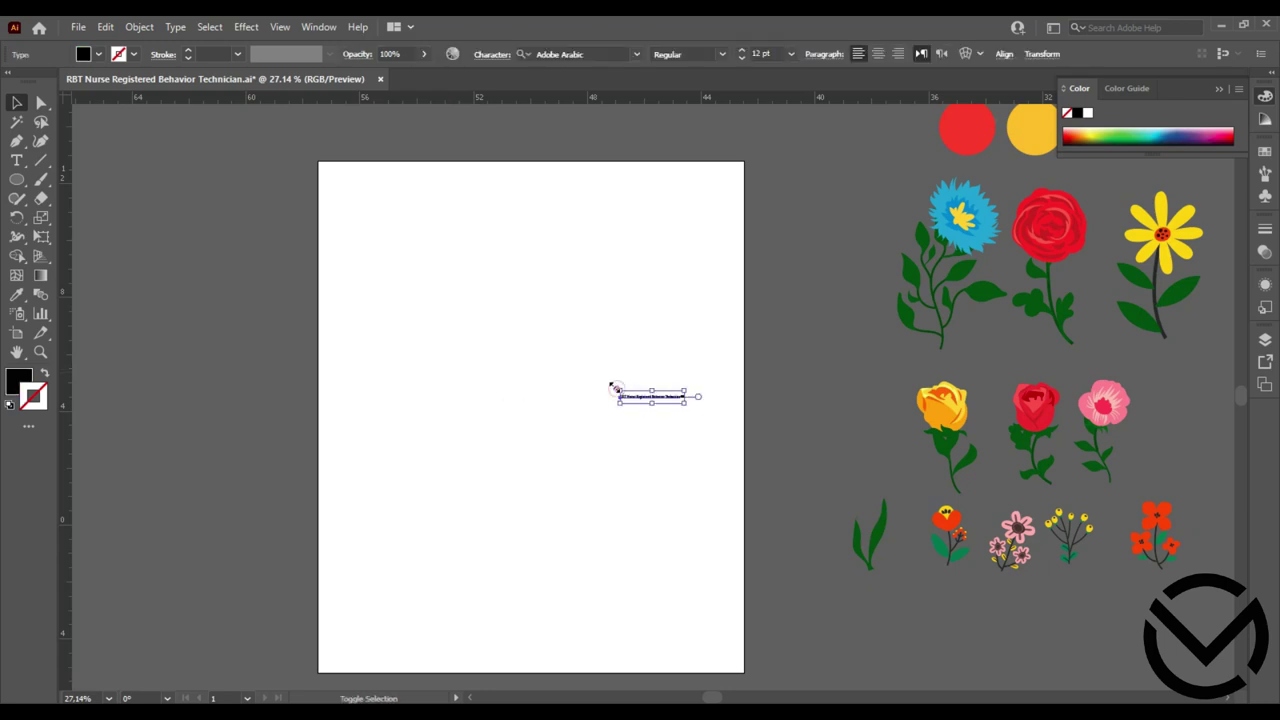
drag(613, 387, 329, 266)
drag(423, 371, 675, 348)
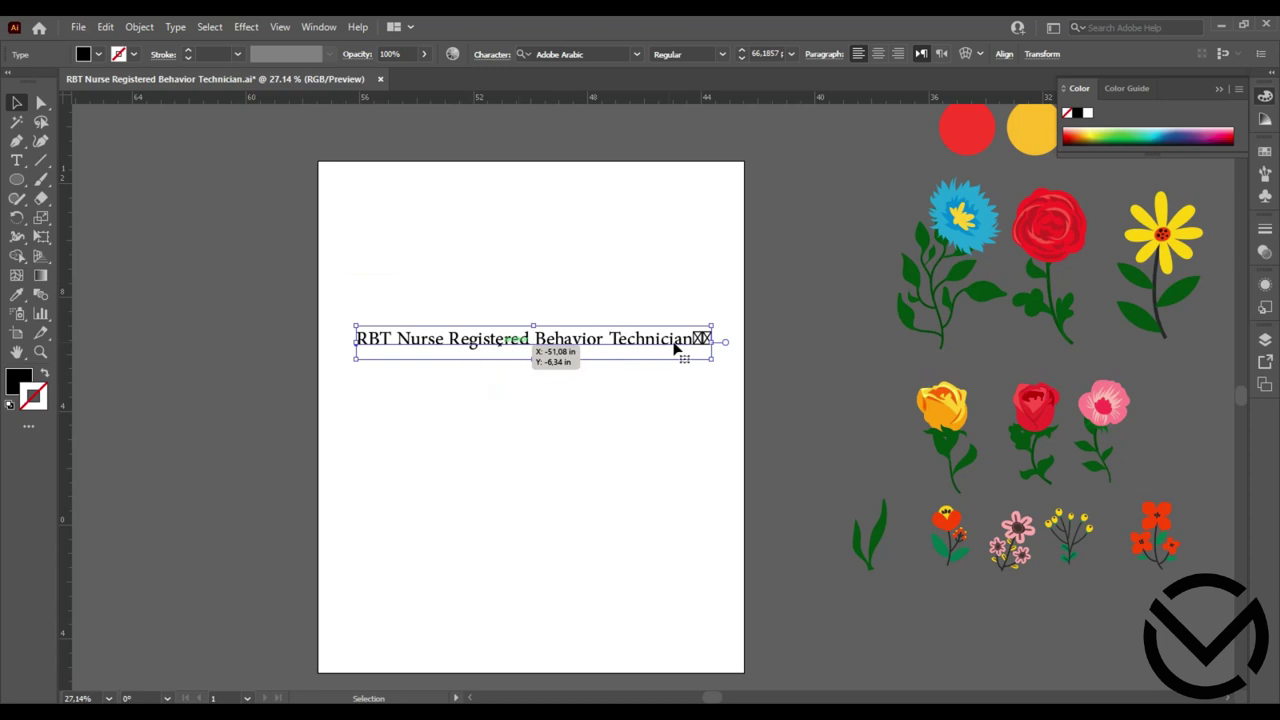
Delete the word 'Nurse' from the title
double_click(697, 338)
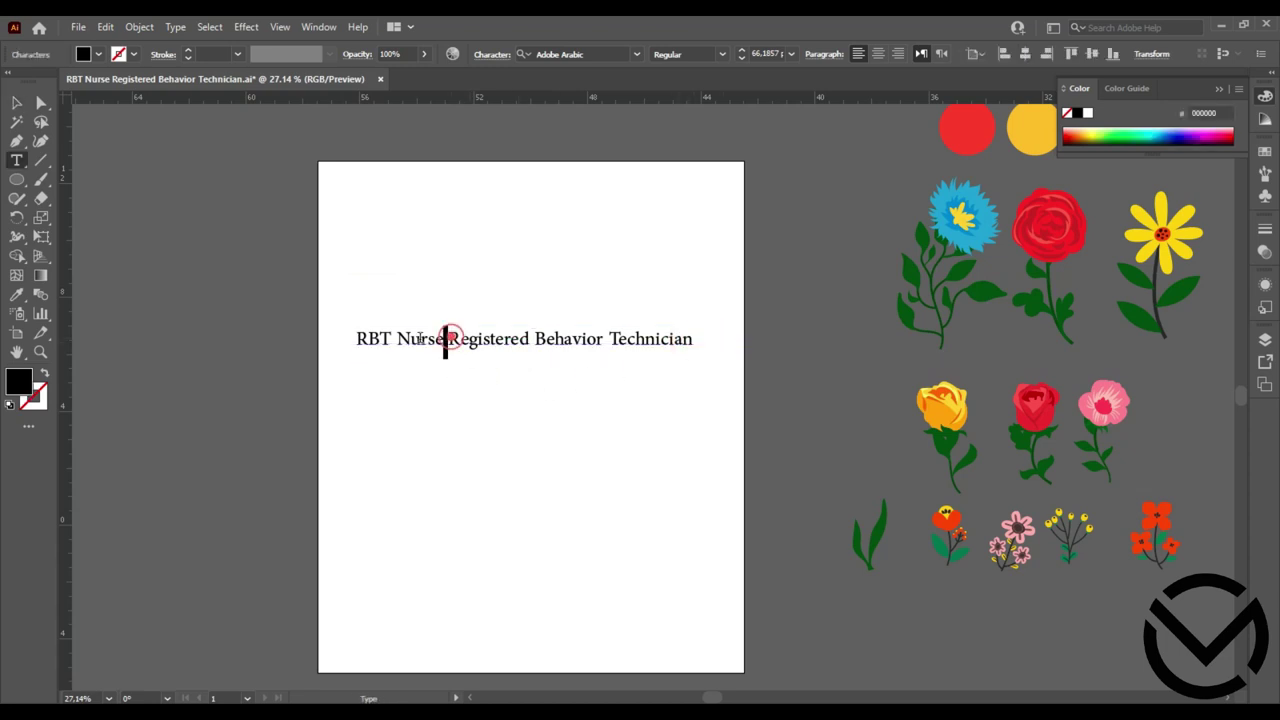
drag(419, 338, 403, 338)
key(BackSpace)
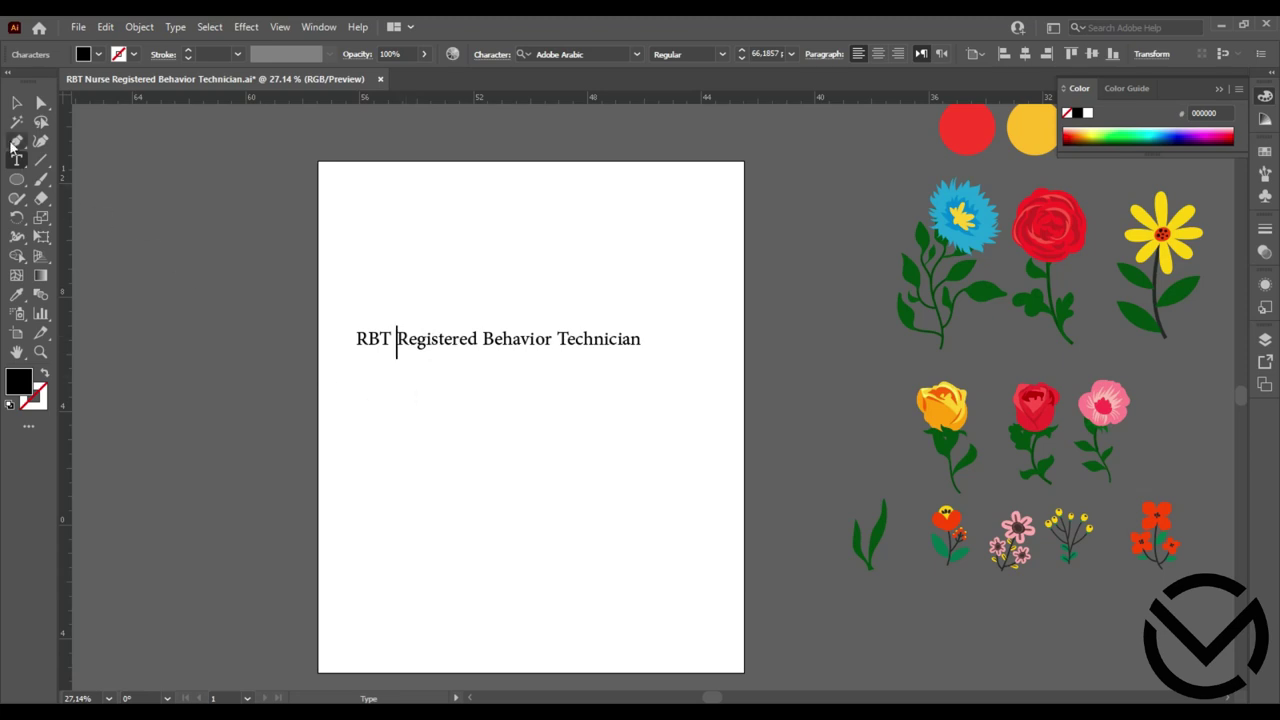
click(16, 106)
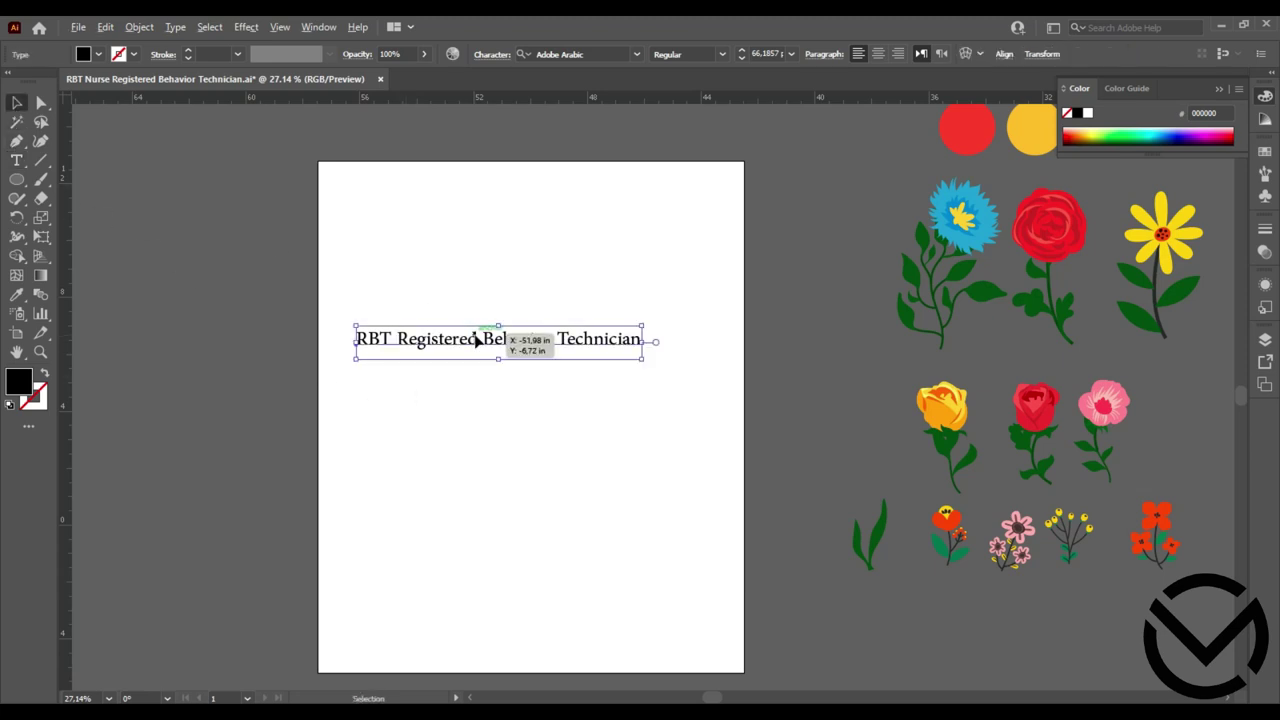
Duplicate the title lower down and trim the top copy to just 'RBT'
drag(476, 341, 476, 415)
click(395, 345)
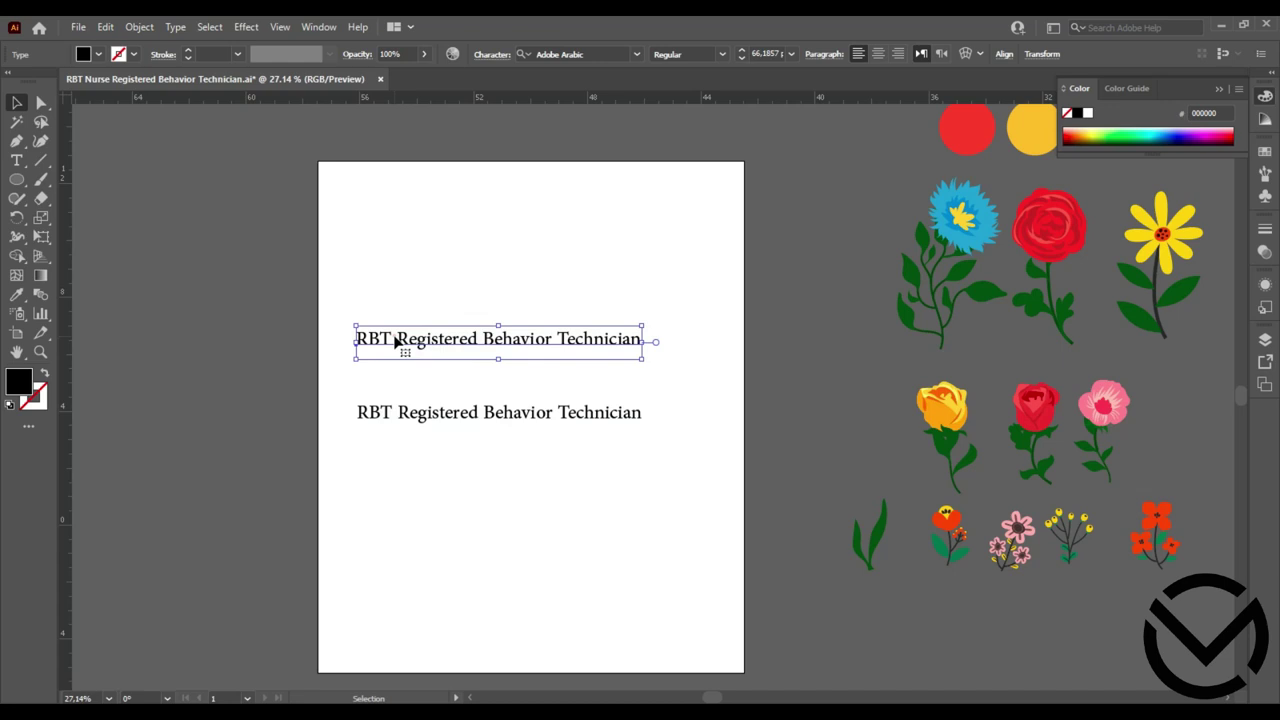
double_click(395, 343)
drag(393, 340, 676, 338)
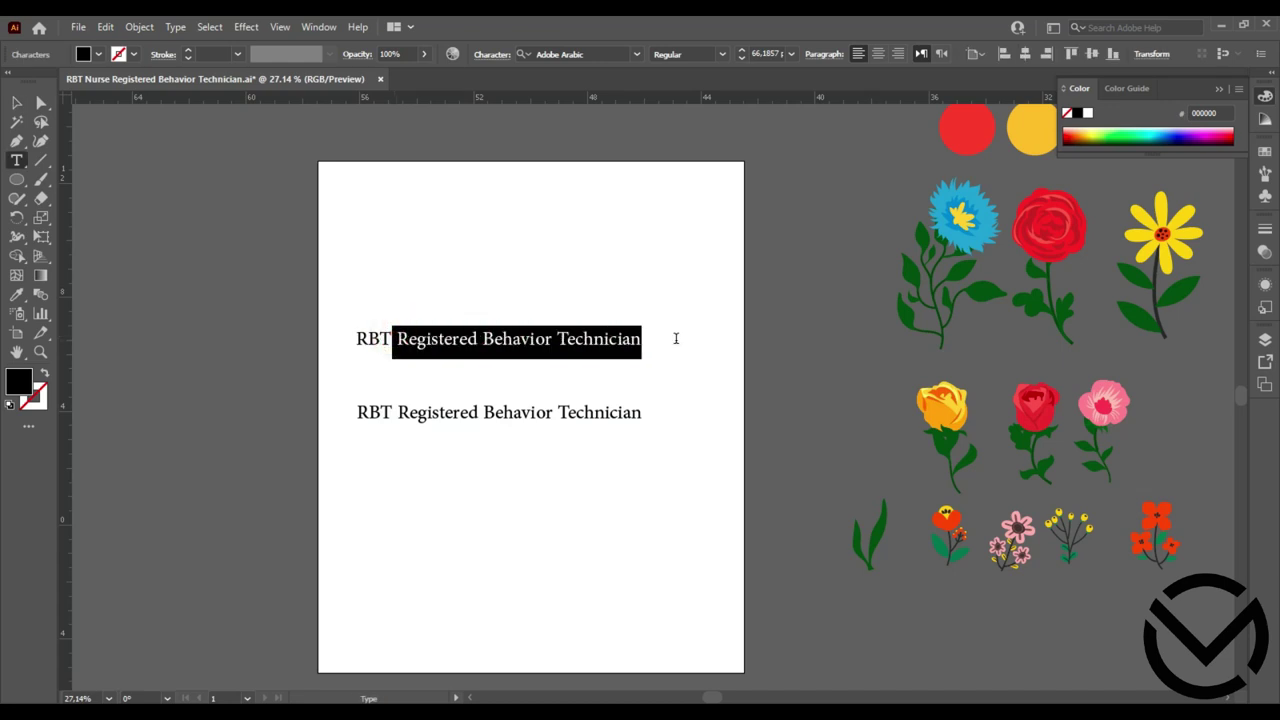
key(BackSpace)
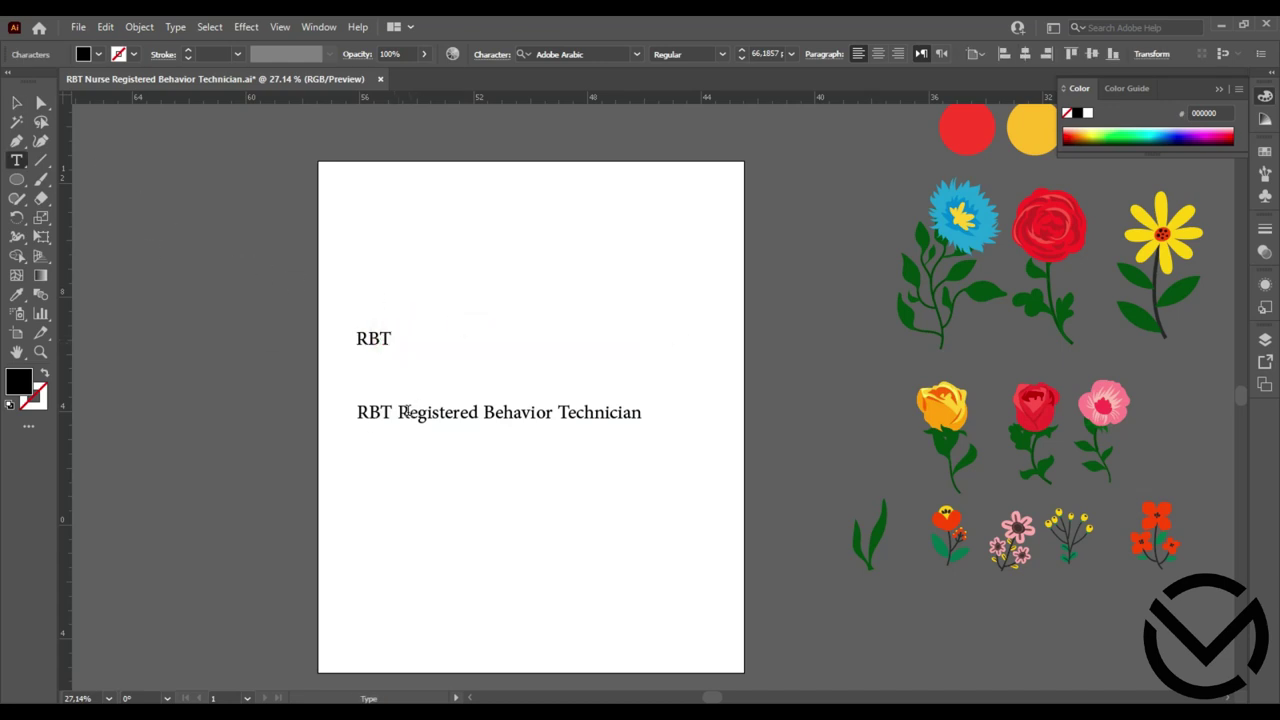
Trim the lower copy to 'Registered Behavior Technician', move it to the bottom, and reposition RBT
drag(398, 412, 336, 414)
key(BackSpace)
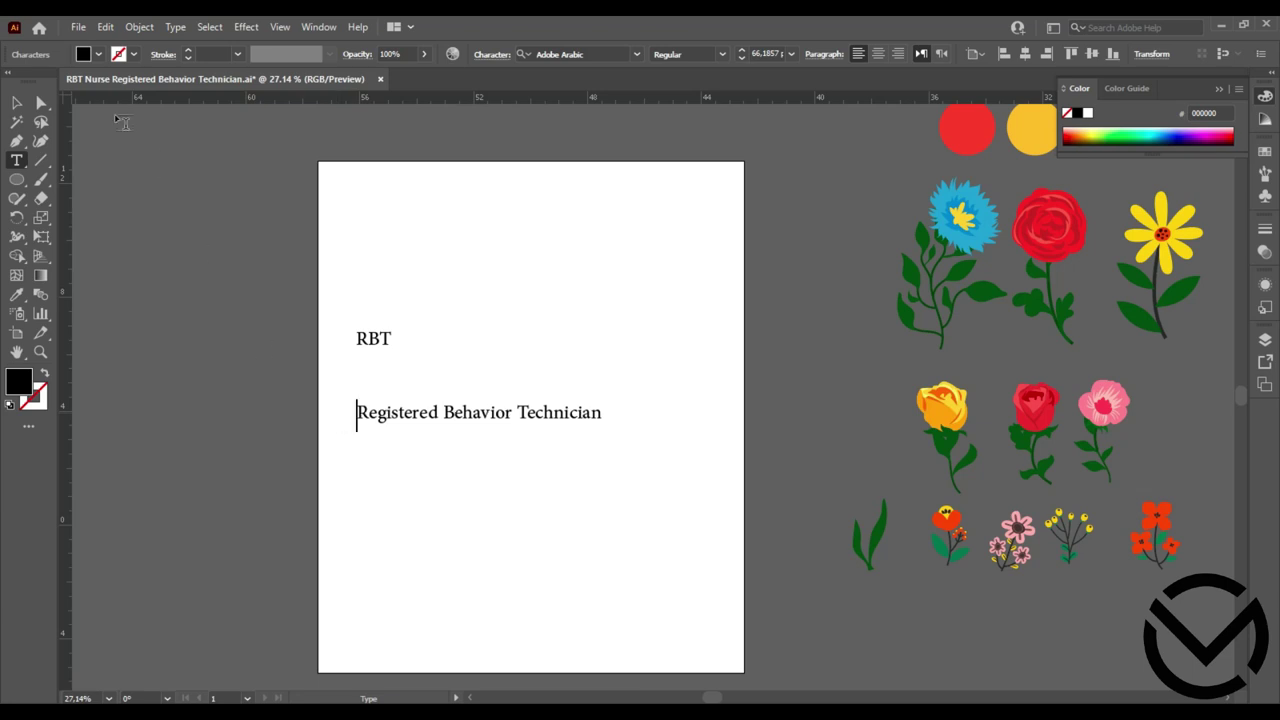
click(16, 103)
drag(480, 434, 522, 648)
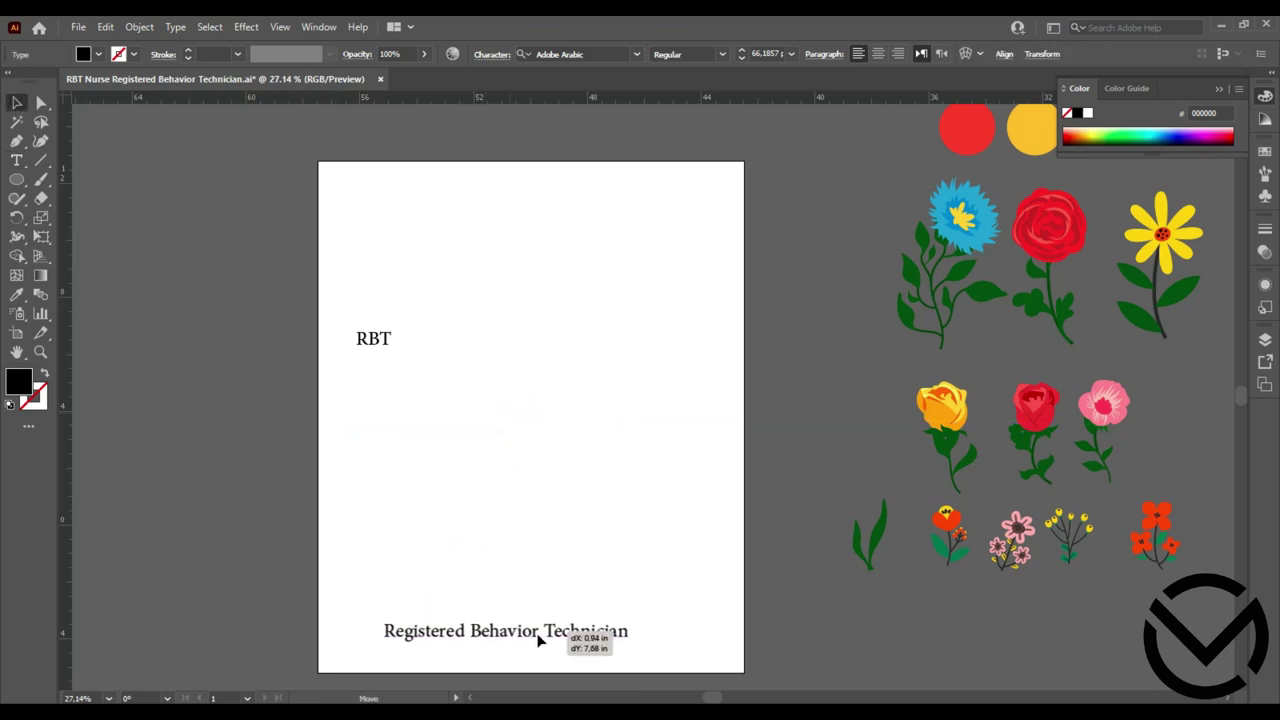
drag(373, 338, 472, 285)
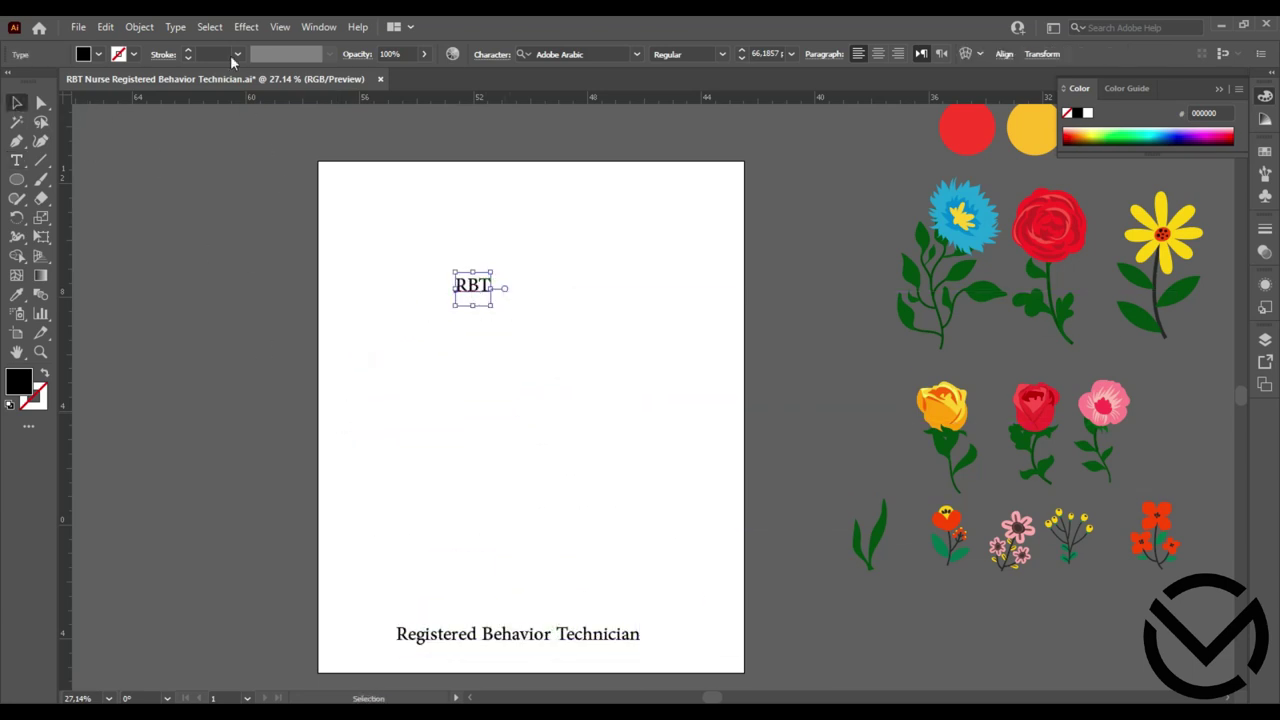
Make RBT uppercase and enlarge it
click(174, 28)
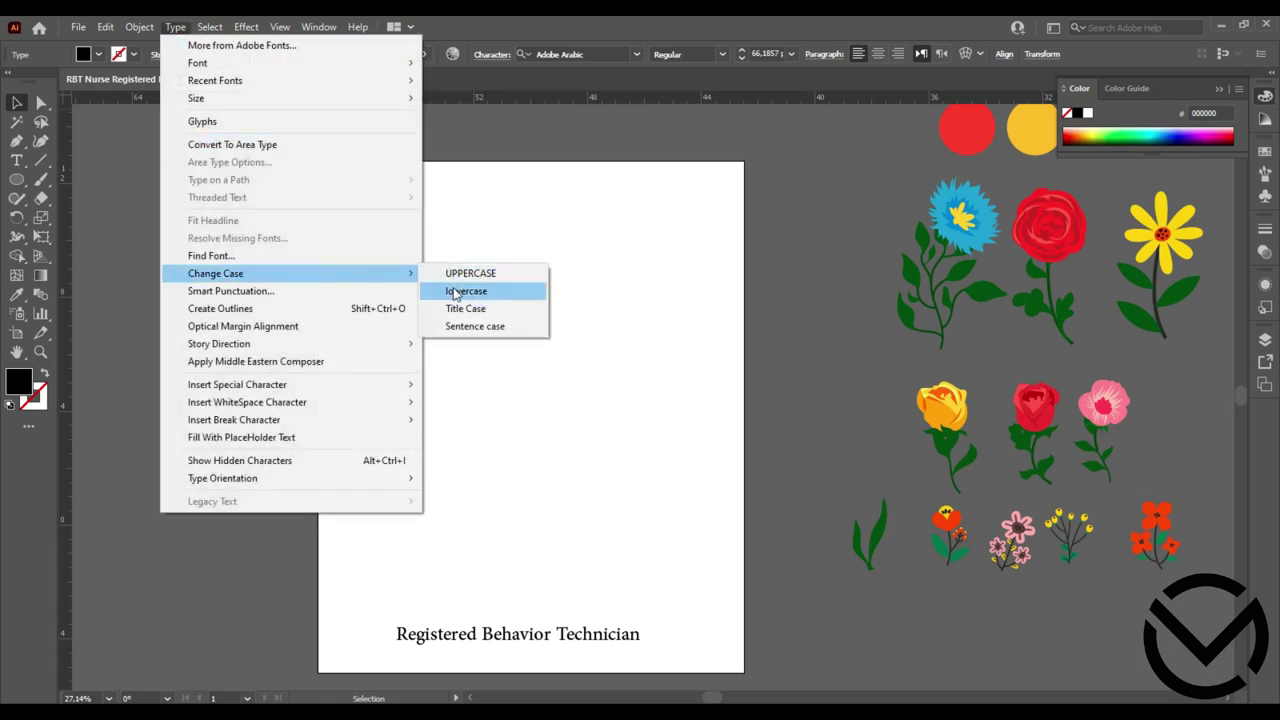
click(466, 274)
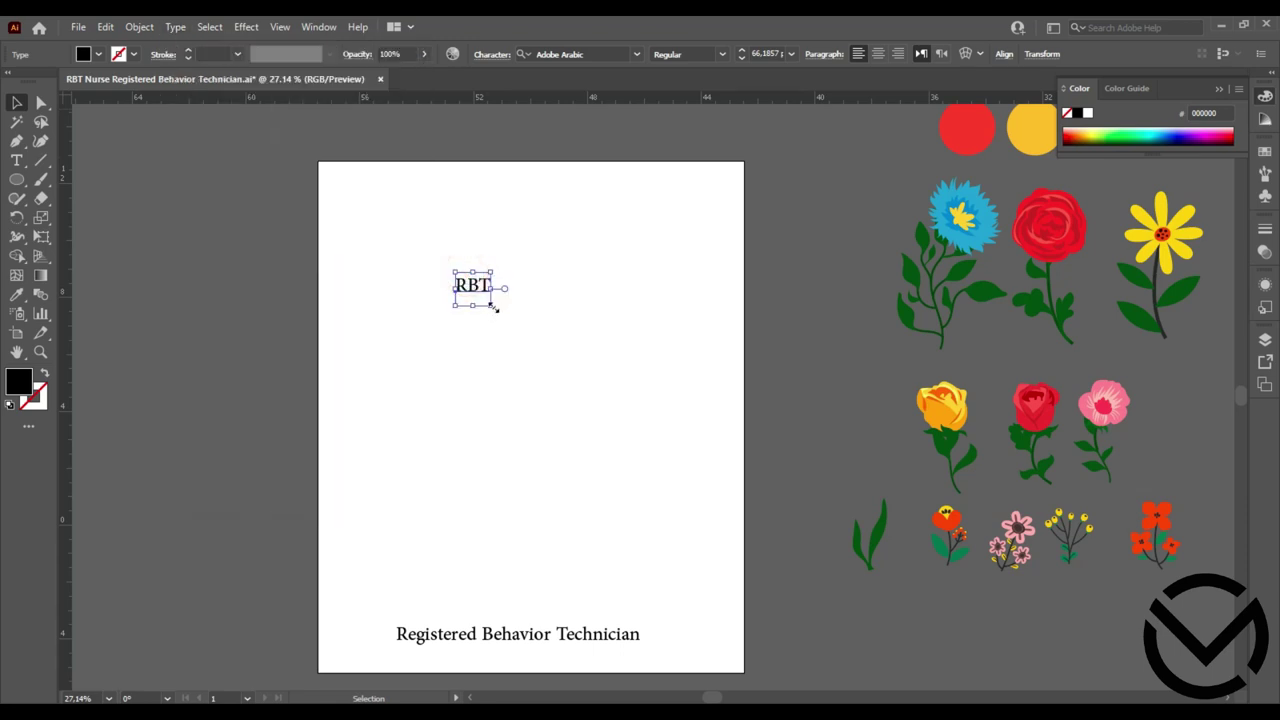
drag(494, 309, 657, 563)
drag(583, 380, 545, 420)
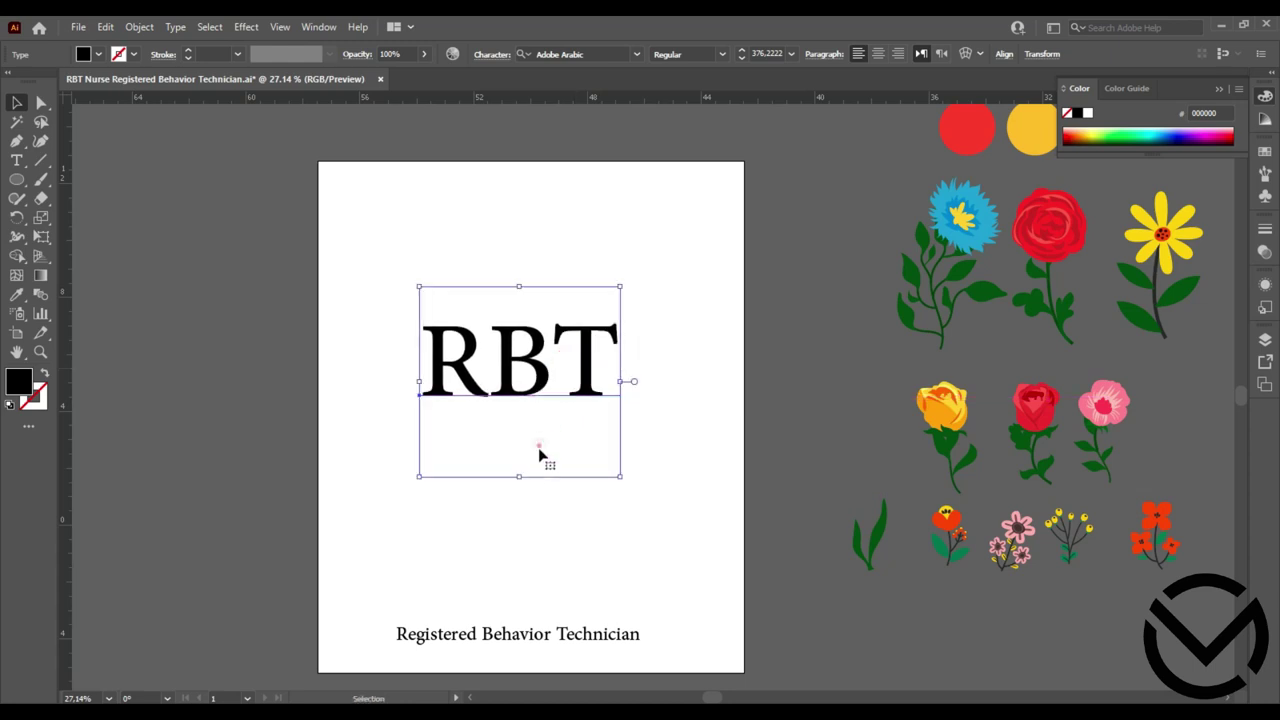
click(510, 541)
click(519, 399)
Set RBT in Keep on Truckin, enlarge it to about 417 pt, and move it to mid-page
click(636, 54)
click(672, 160)
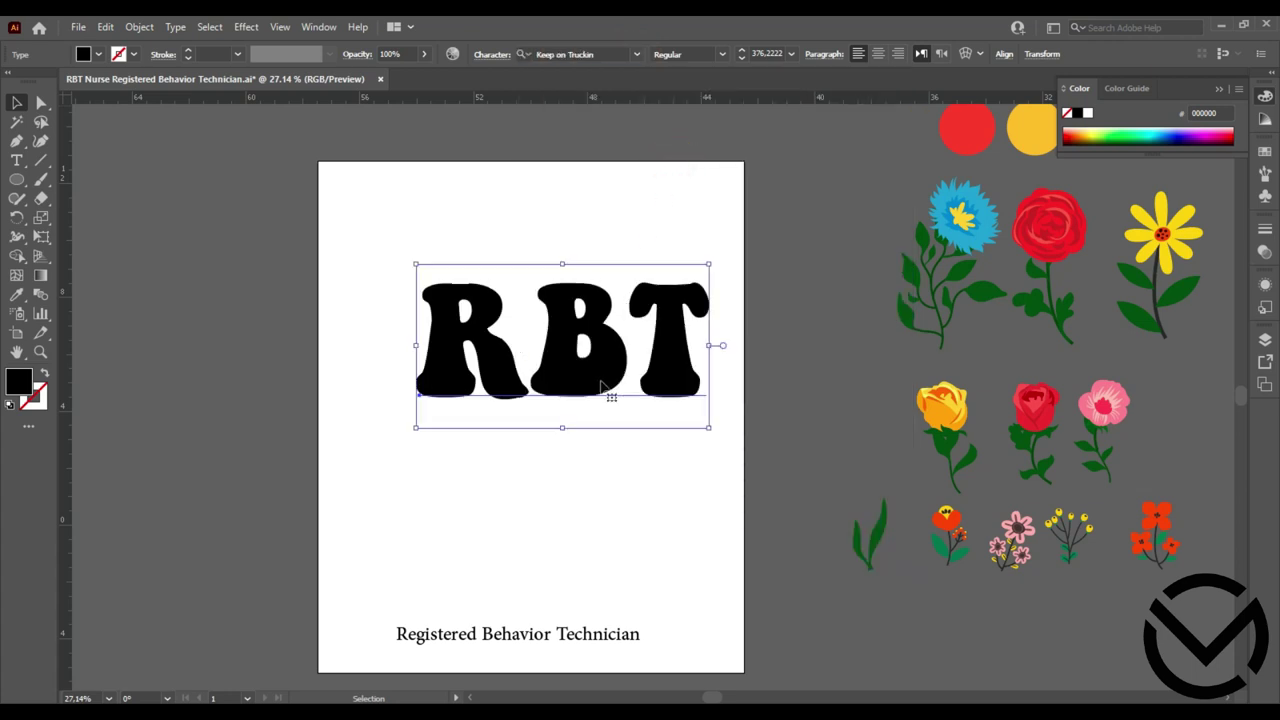
drag(601, 384, 566, 415)
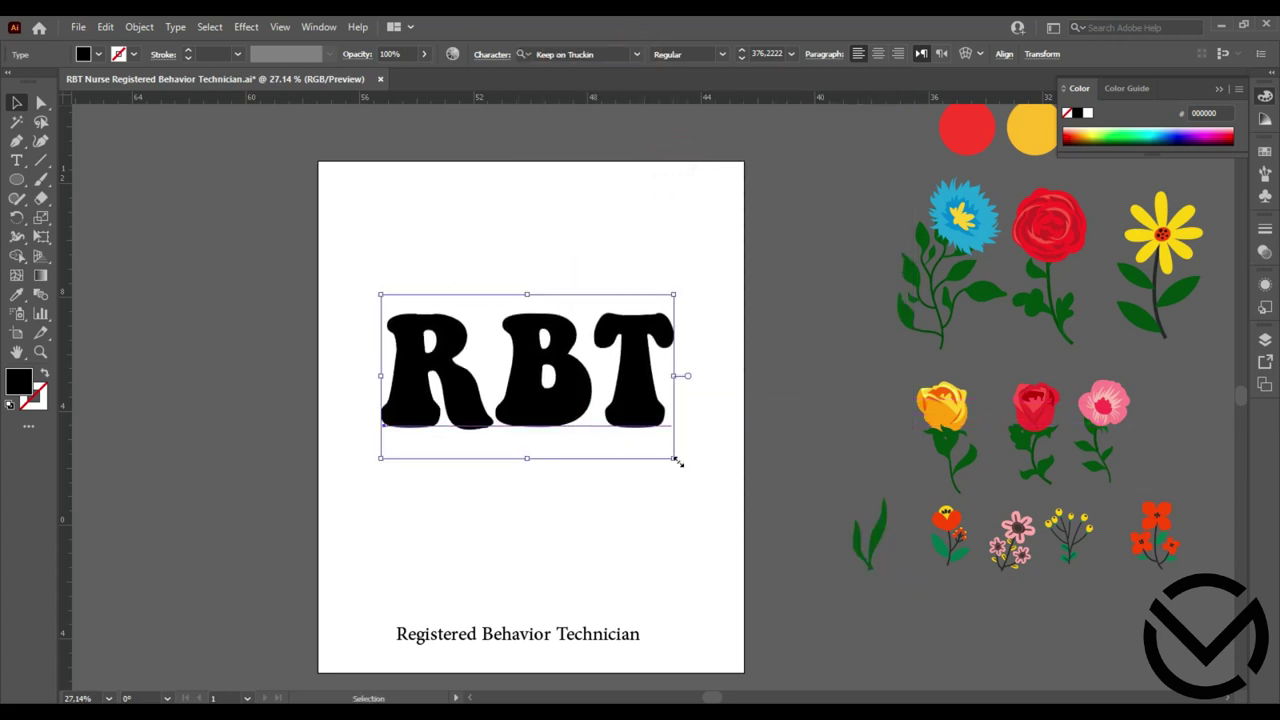
drag(676, 460, 708, 478)
drag(580, 434, 570, 496)
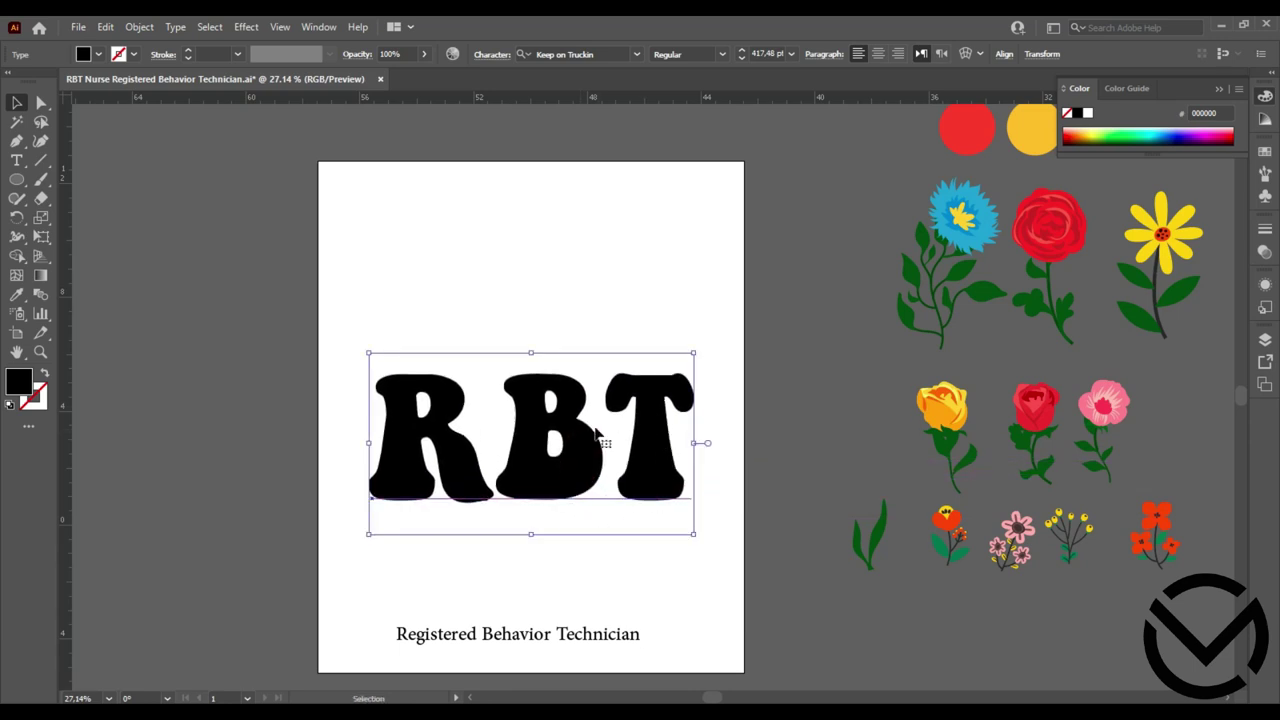
Expand RBT into outlined shapes and ungroup the letters
click(150, 28)
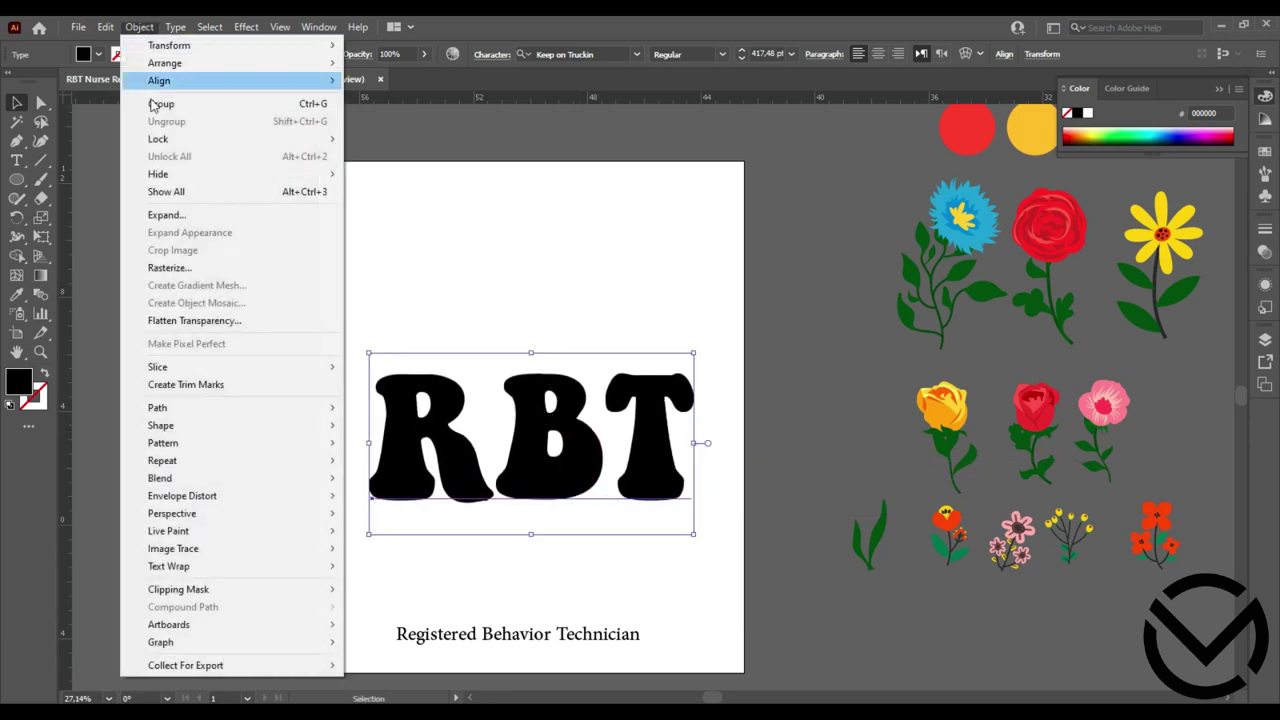
click(170, 212)
click(621, 459)
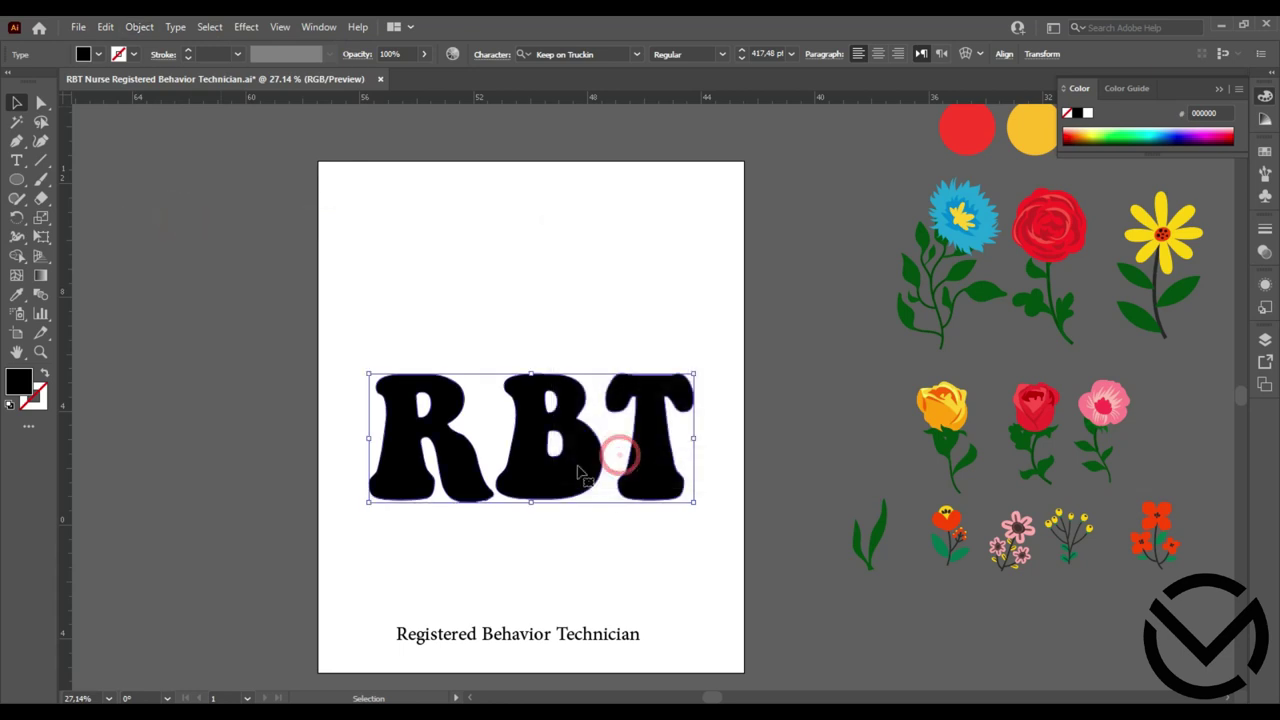
right_click(563, 470)
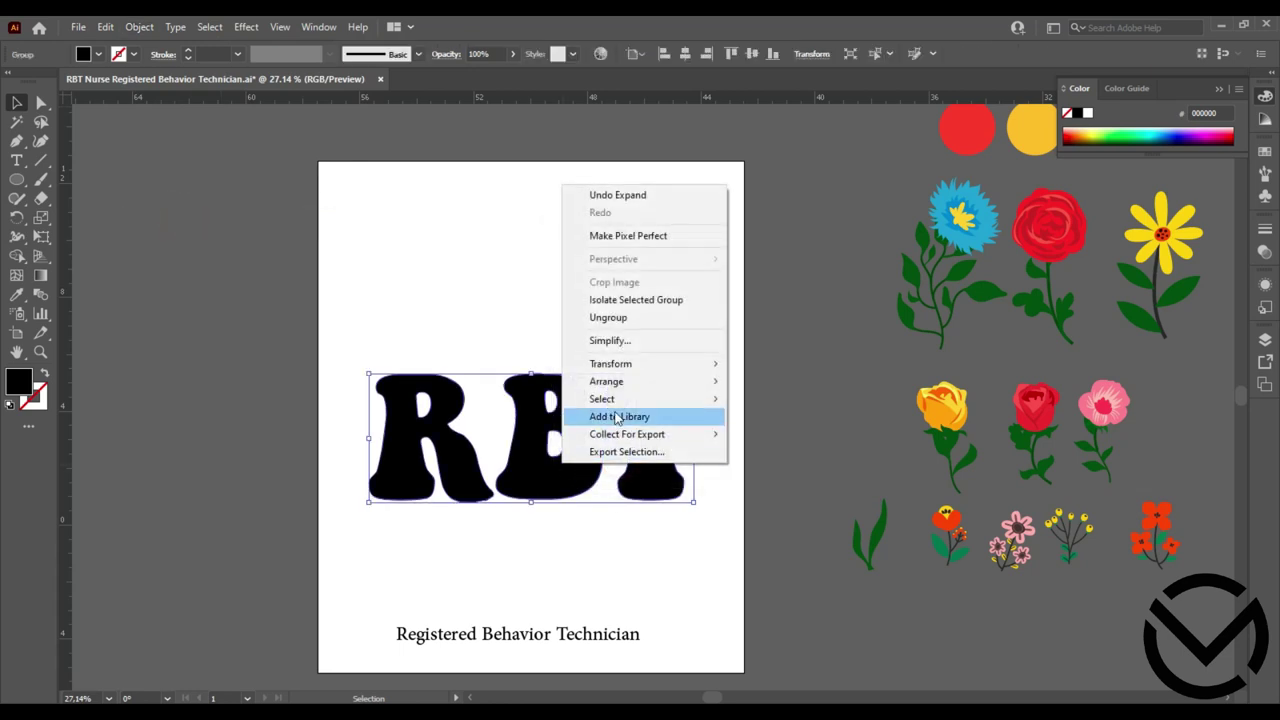
click(616, 317)
click(525, 288)
Colour the R red and the B yellow from the matching circles
click(455, 443)
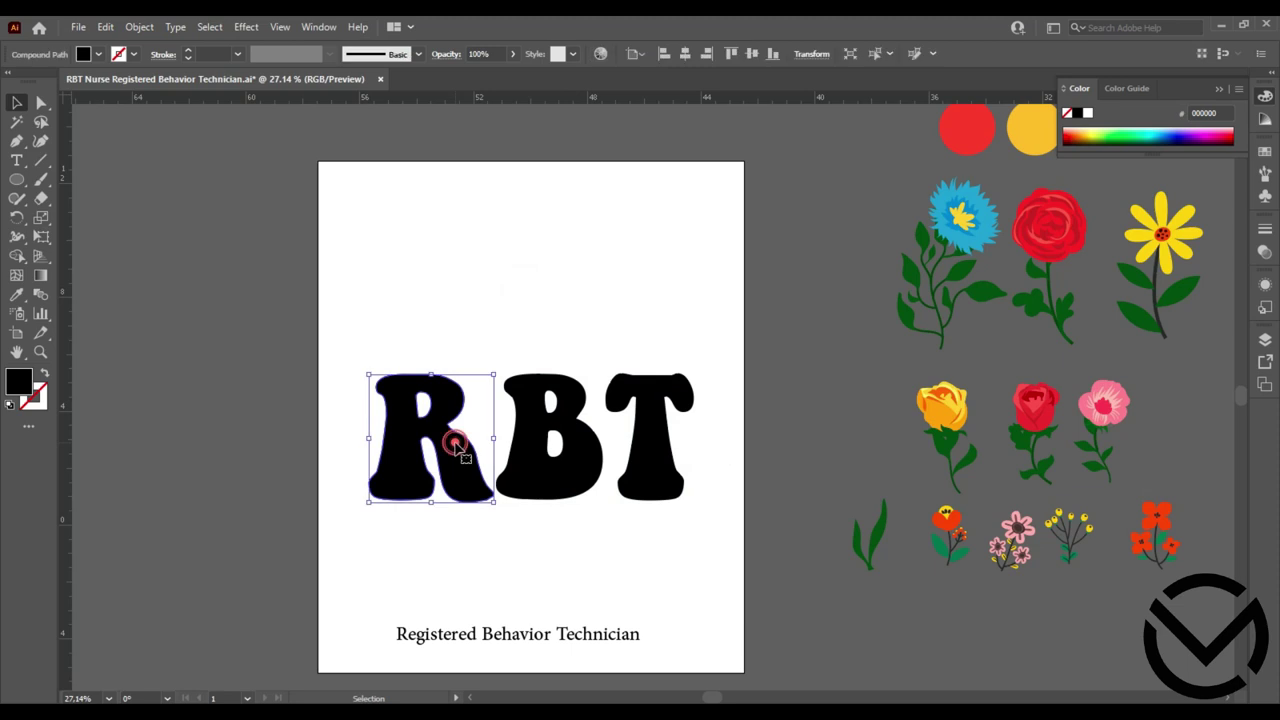
click(17, 294)
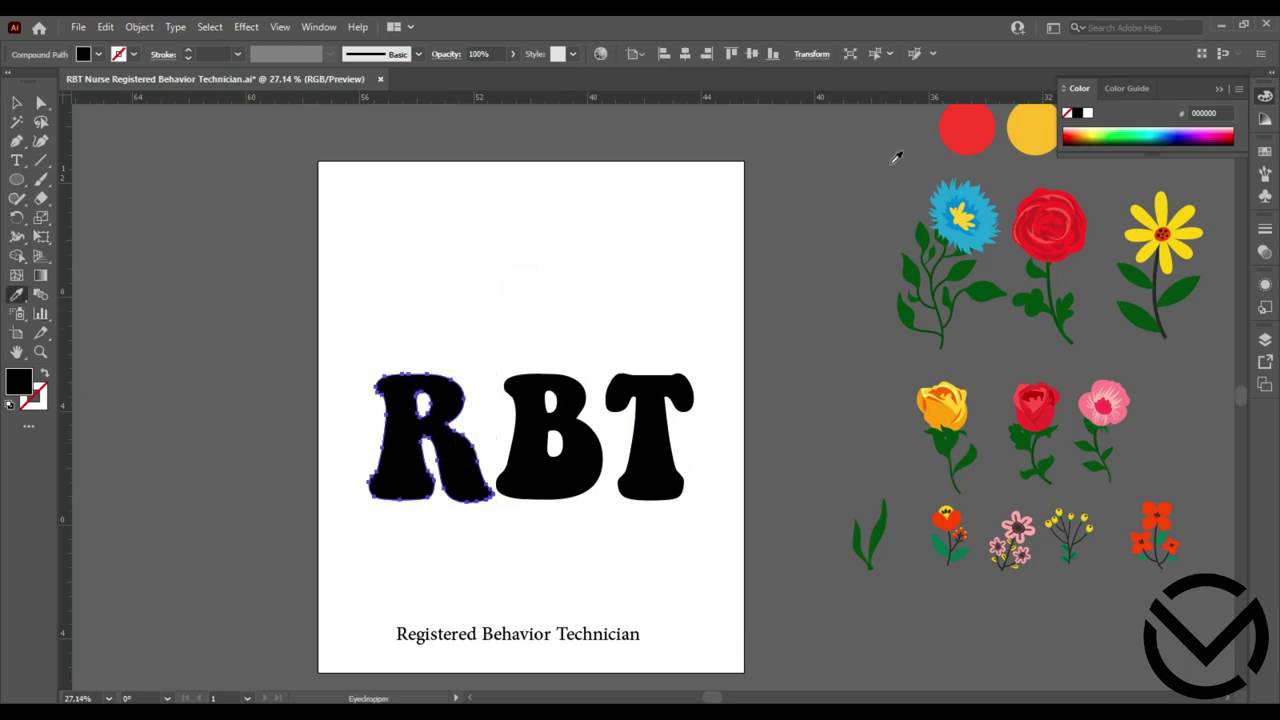
scroll(938, 262, up, 3)
click(982, 219)
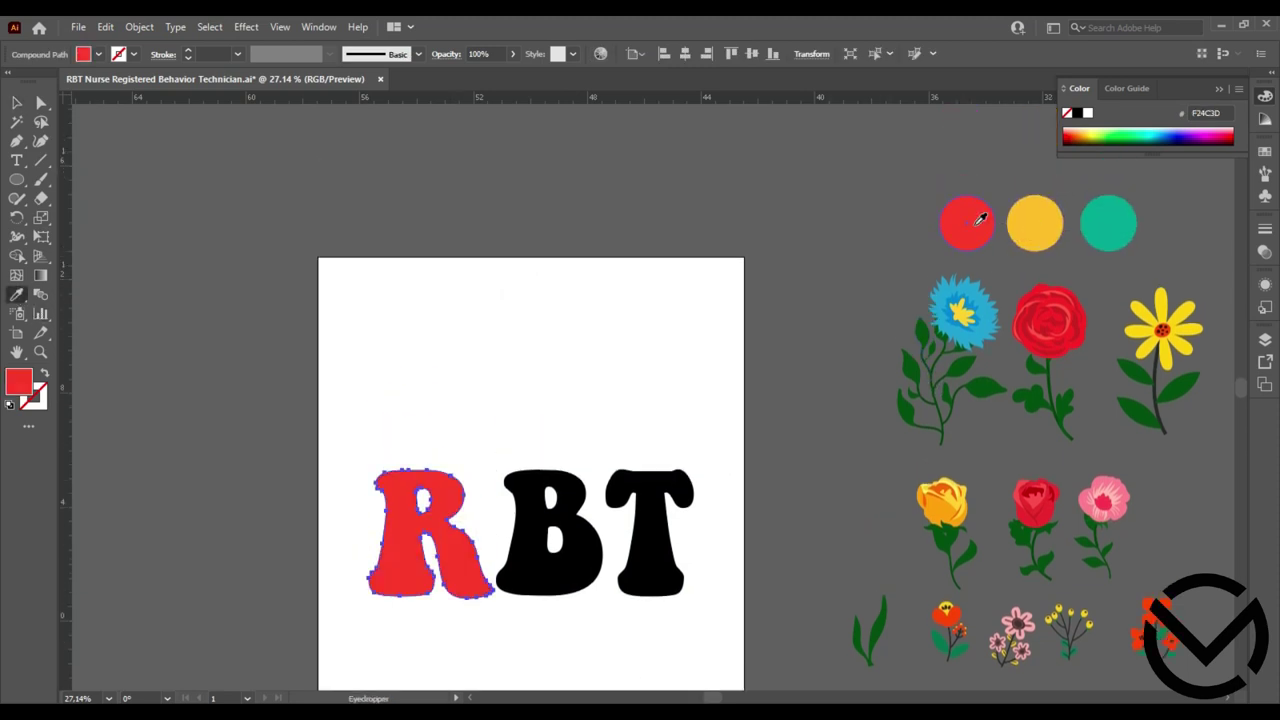
click(15, 106)
click(540, 578)
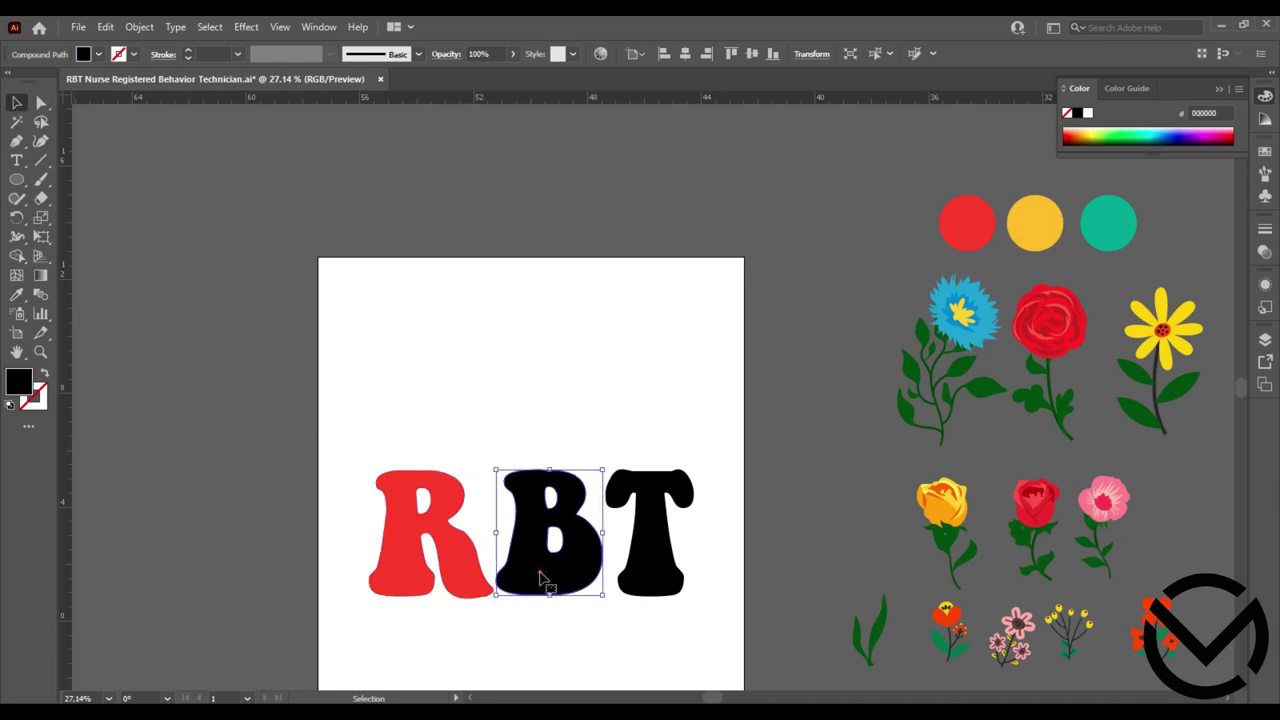
click(16, 296)
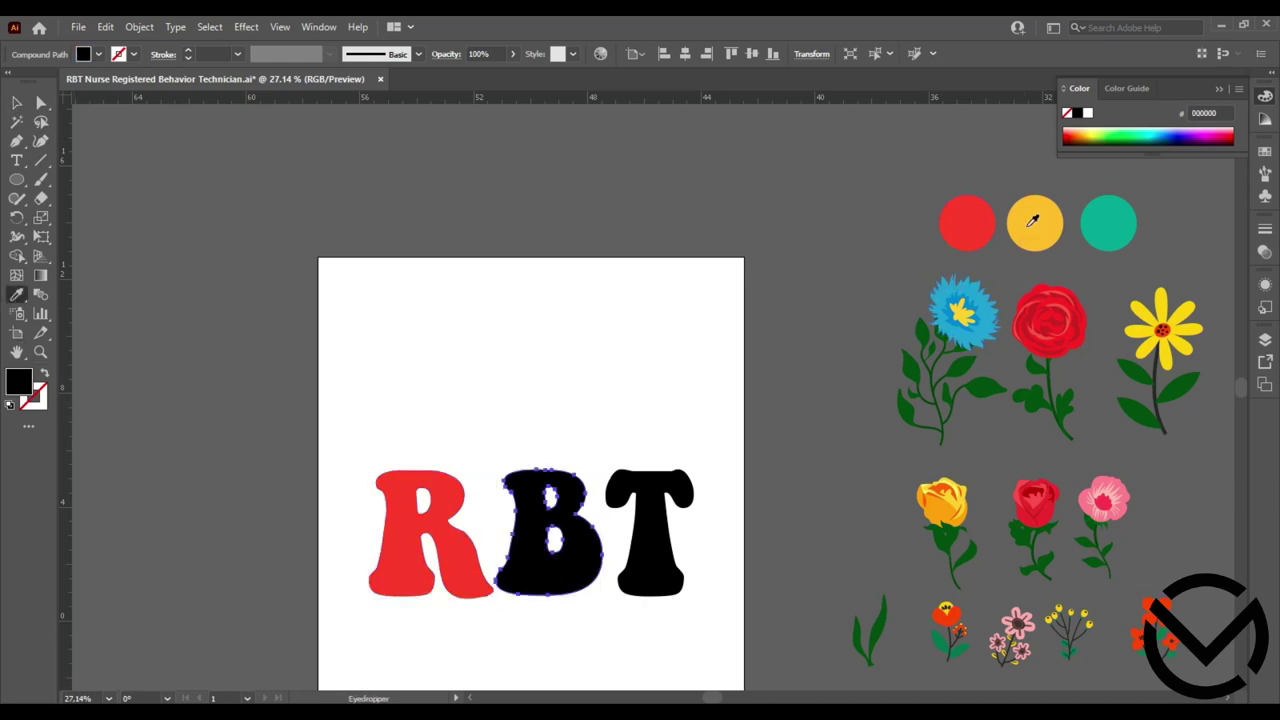
click(1033, 220)
click(16, 104)
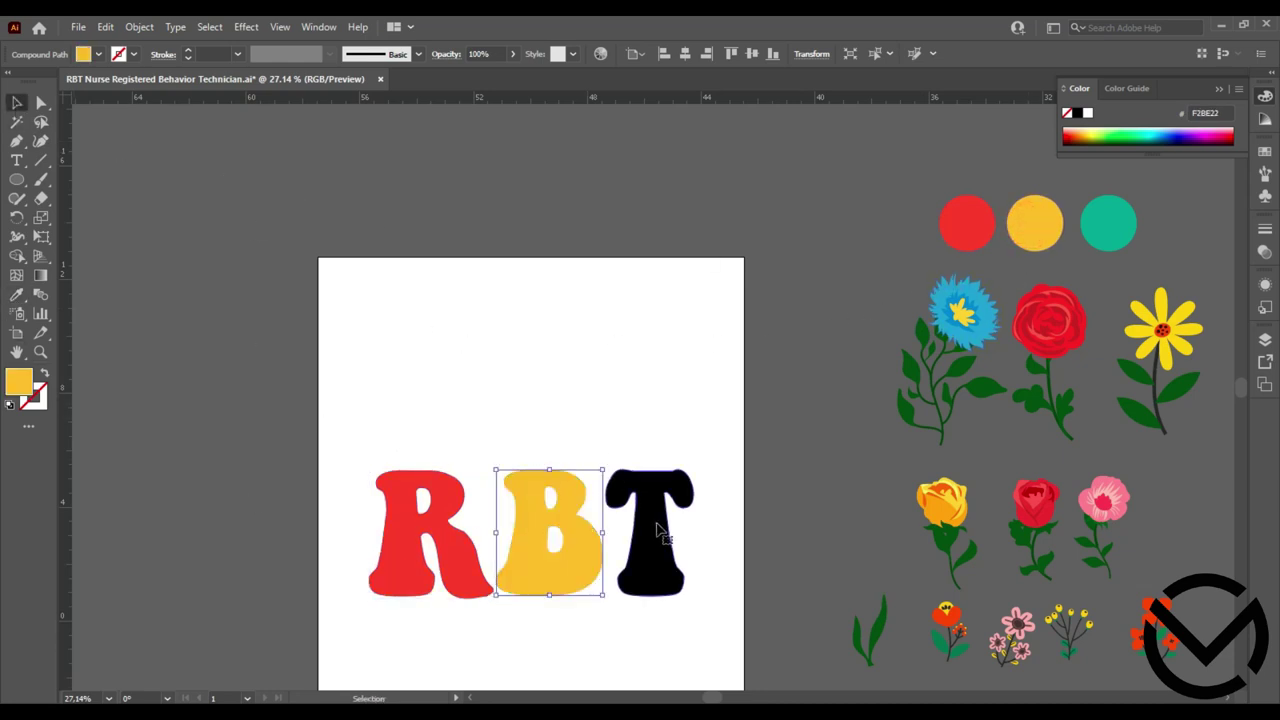
Colour the T teal from its circle, then select all three letters
click(657, 528)
click(16, 296)
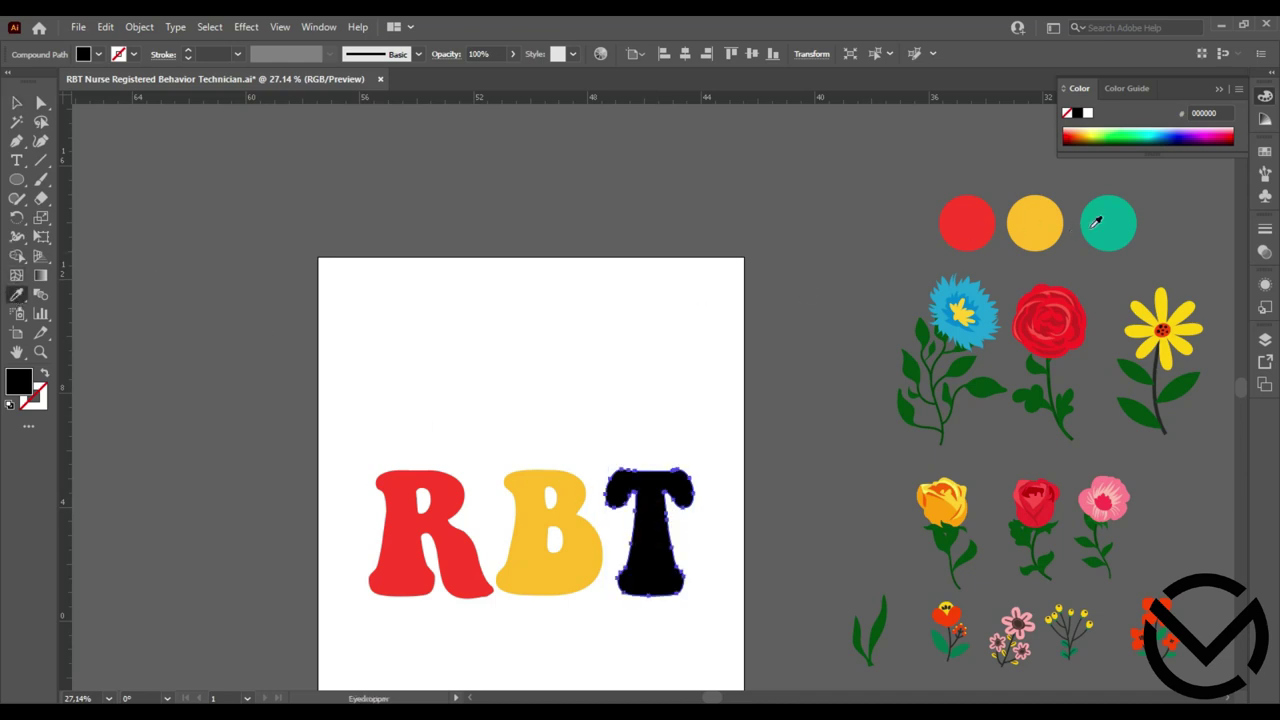
click(1097, 222)
click(19, 103)
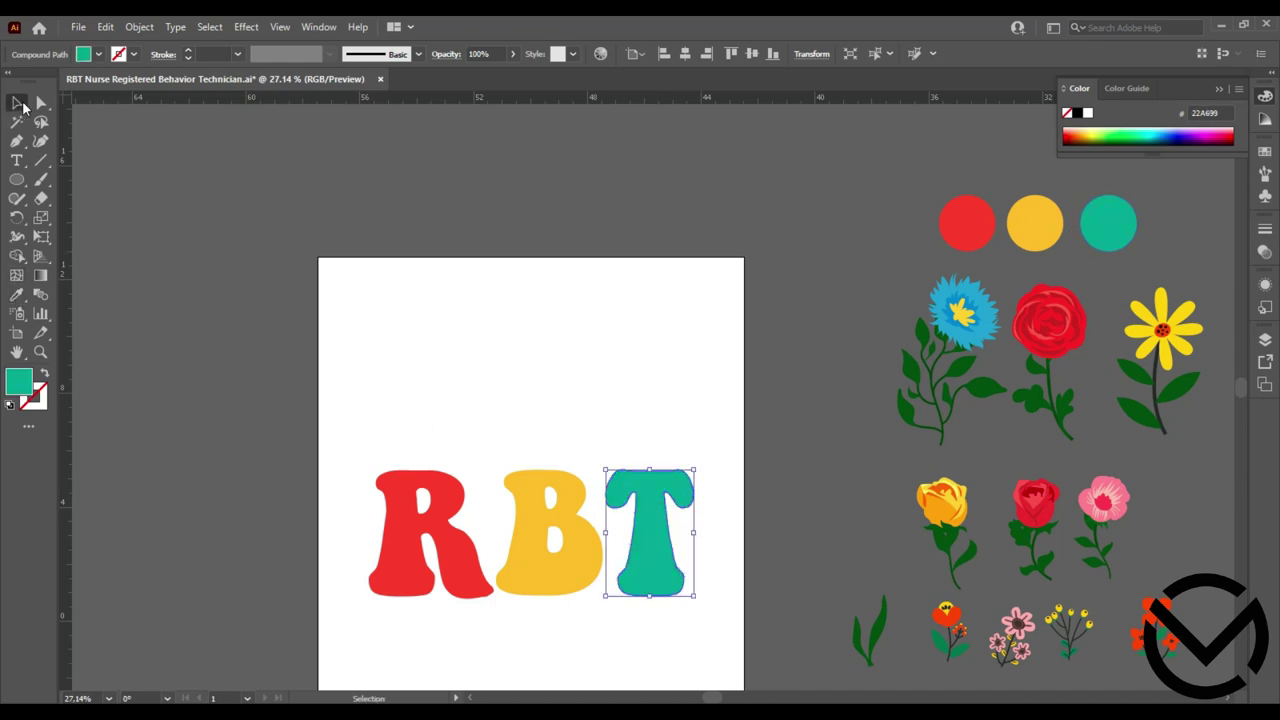
click(557, 383)
drag(695, 434, 291, 535)
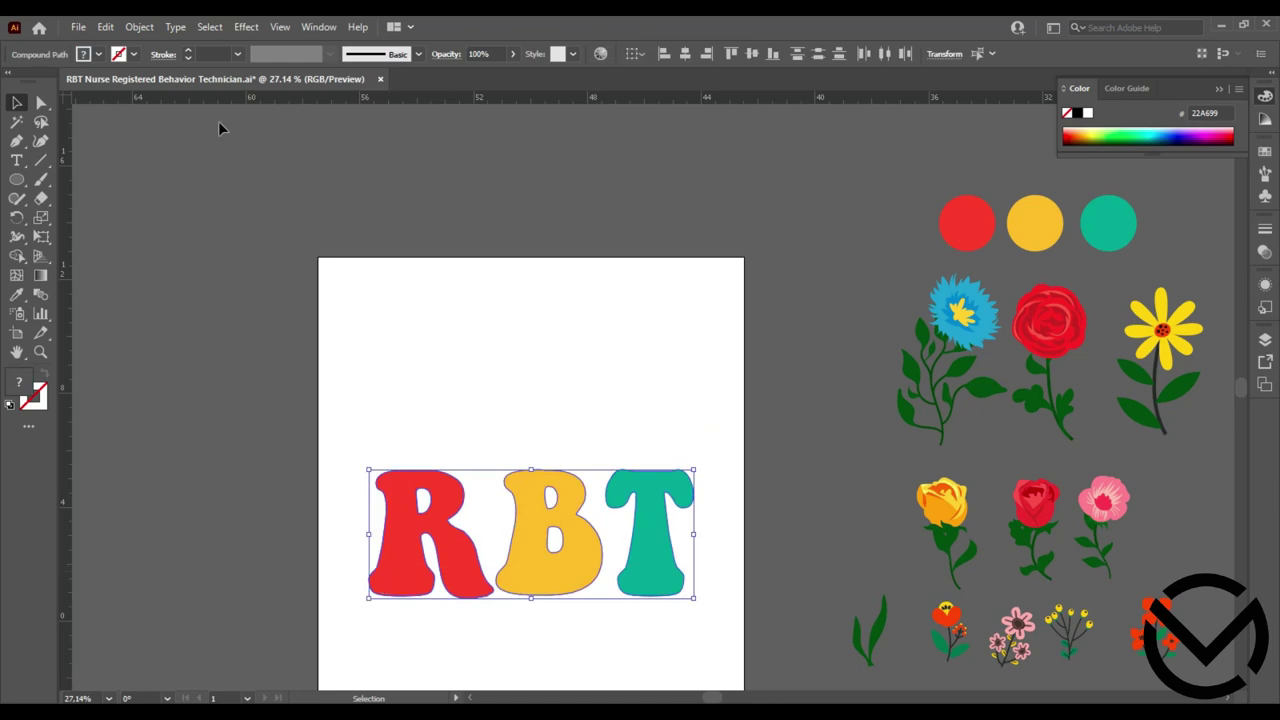
Give the R, B and T a dark 3 pt outline stroke
click(189, 51)
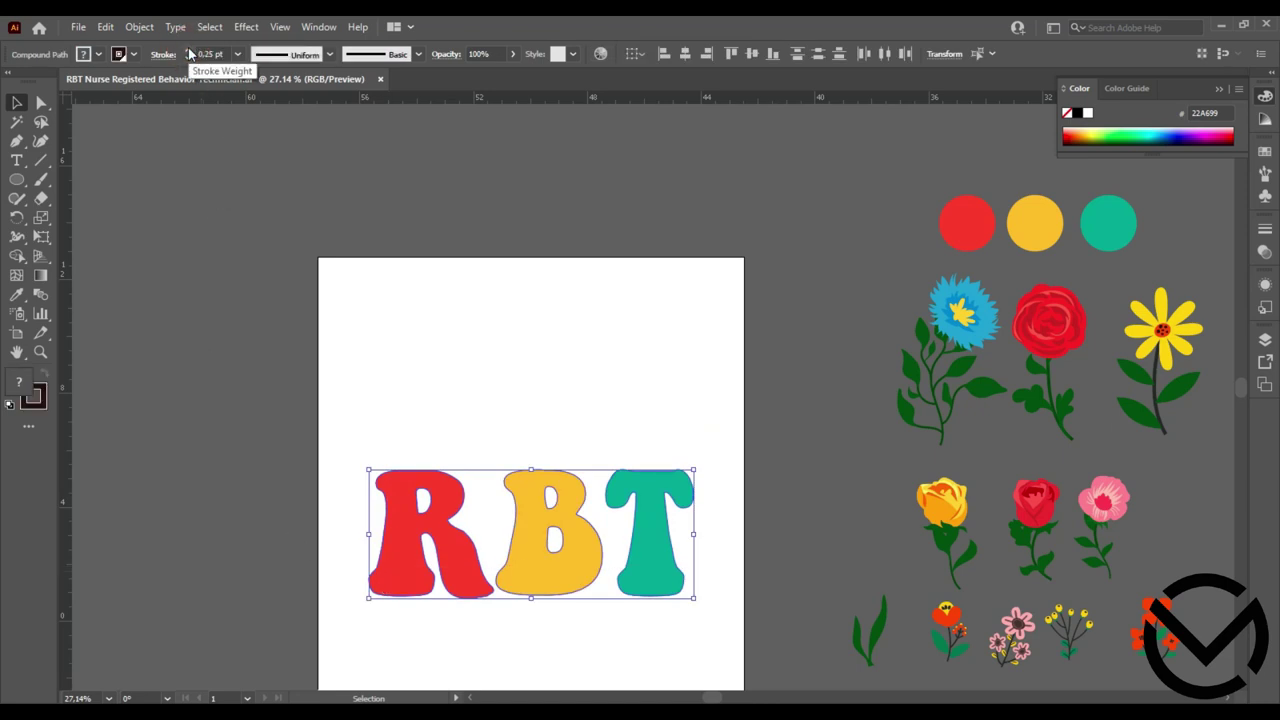
click(189, 51)
click(189, 51)
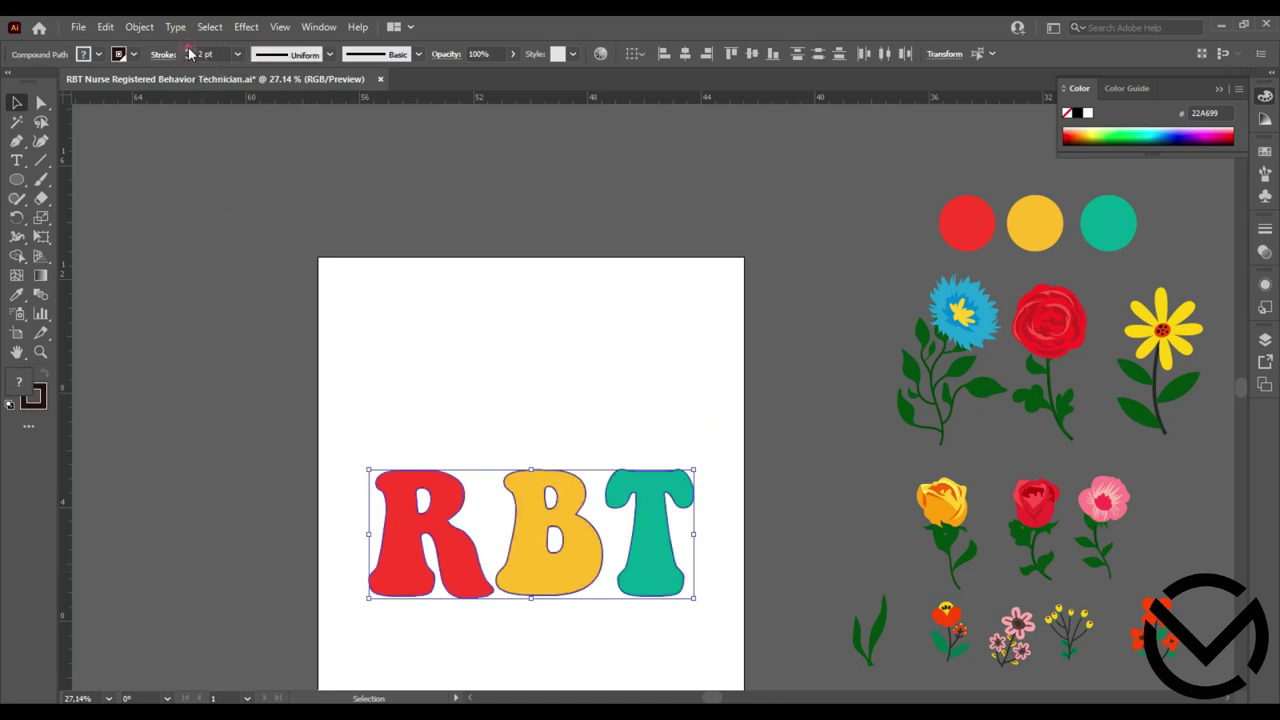
click(510, 374)
Move the RBT letters slightly lower on the artboard
scroll(690, 395, down, 5)
drag(714, 304, 366, 476)
mouse_move(450, 449)
mouse_down()
mouse_move(468, 471)
mouse_move(467, 459)
mouse_up()
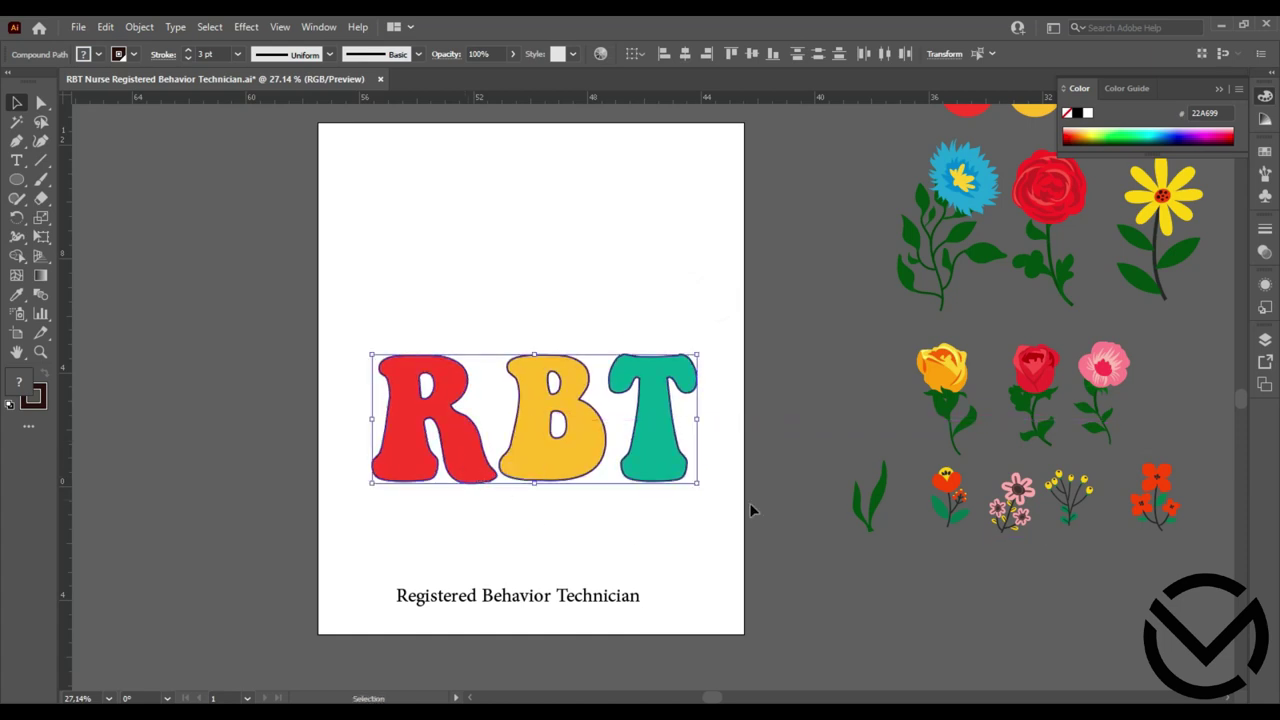
click(750, 505)
scroll(763, 506, up, 3)
Place the blue, yellow, orange rose, pink and red rose flowers onto the tops of the letters
mouse_move(940, 335)
mouse_down()
mouse_move(414, 404)
mouse_move(536, 412)
mouse_up()
mouse_move(1048, 275)
mouse_down()
mouse_move(434, 340)
mouse_move(663, 358)
mouse_up()
drag(1155, 311, 430, 373)
drag(946, 474, 611, 397)
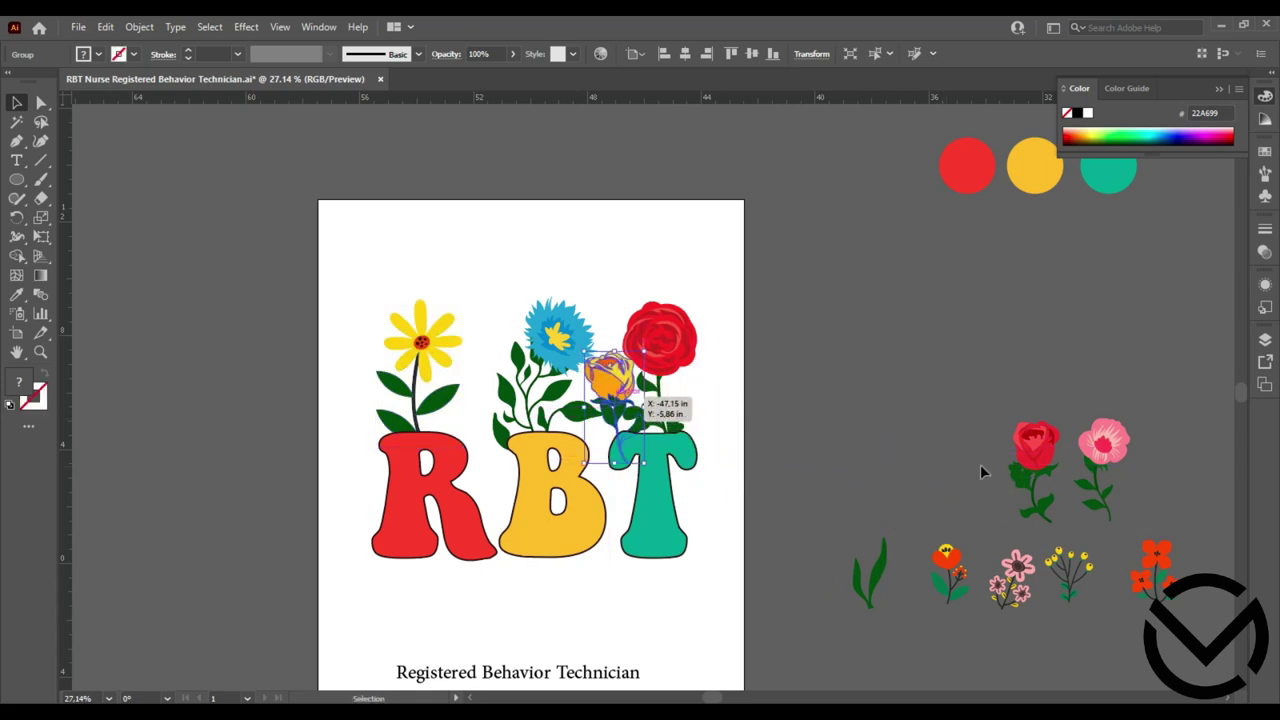
mouse_move(1085, 462)
mouse_down()
mouse_move(478, 385)
mouse_move(470, 403)
mouse_up()
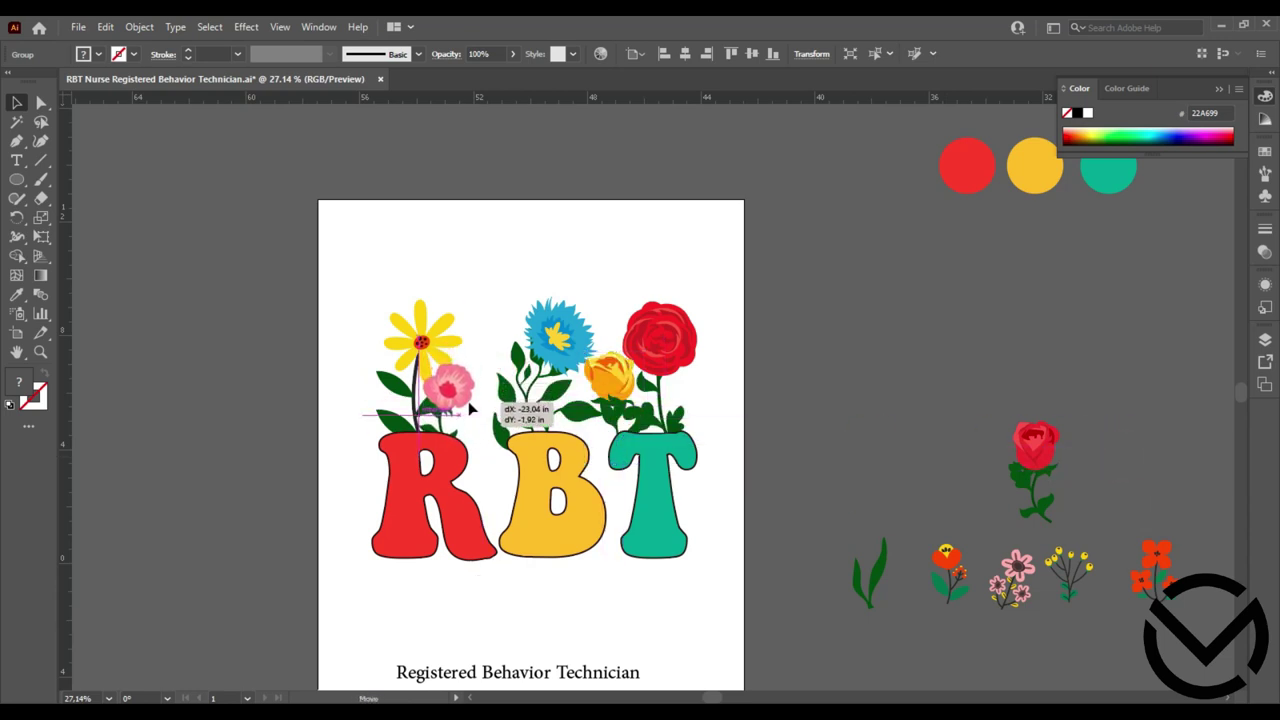
drag(470, 403, 470, 403)
drag(1035, 452, 508, 380)
Reflect the red rose vertically, tilt it left, and raise it above the B
right_click(509, 379)
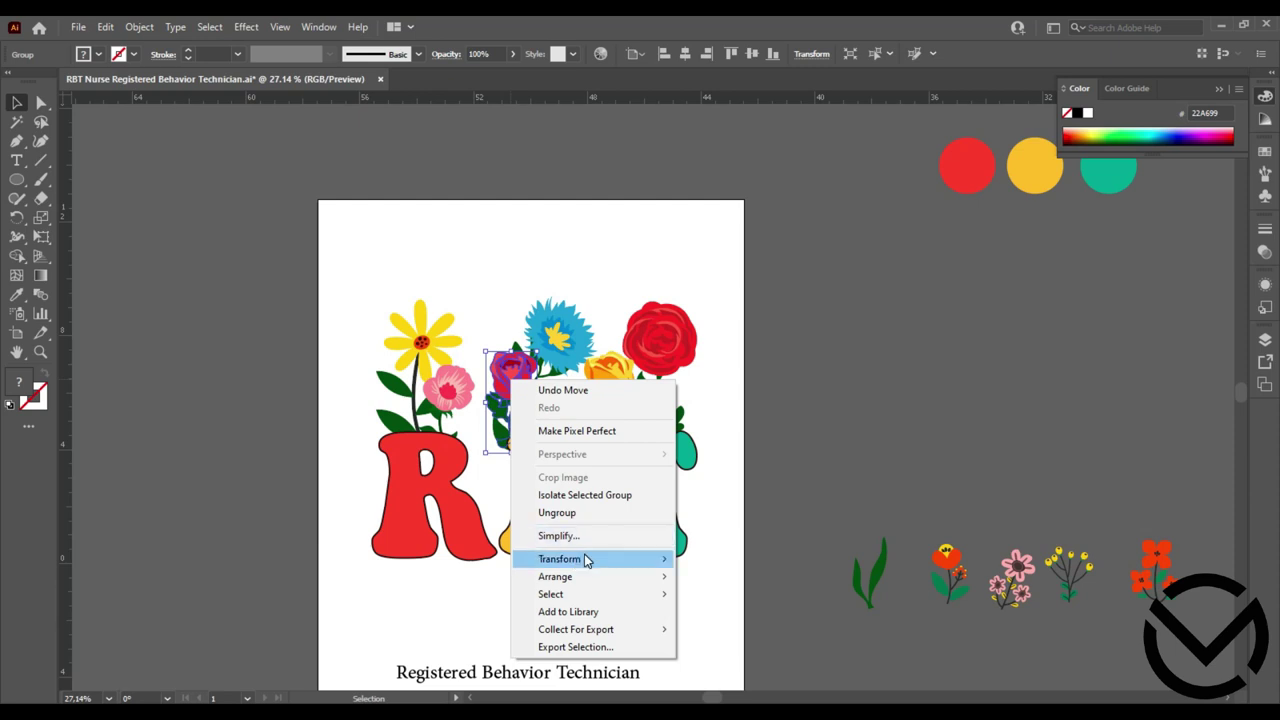
mouse_move(559, 559)
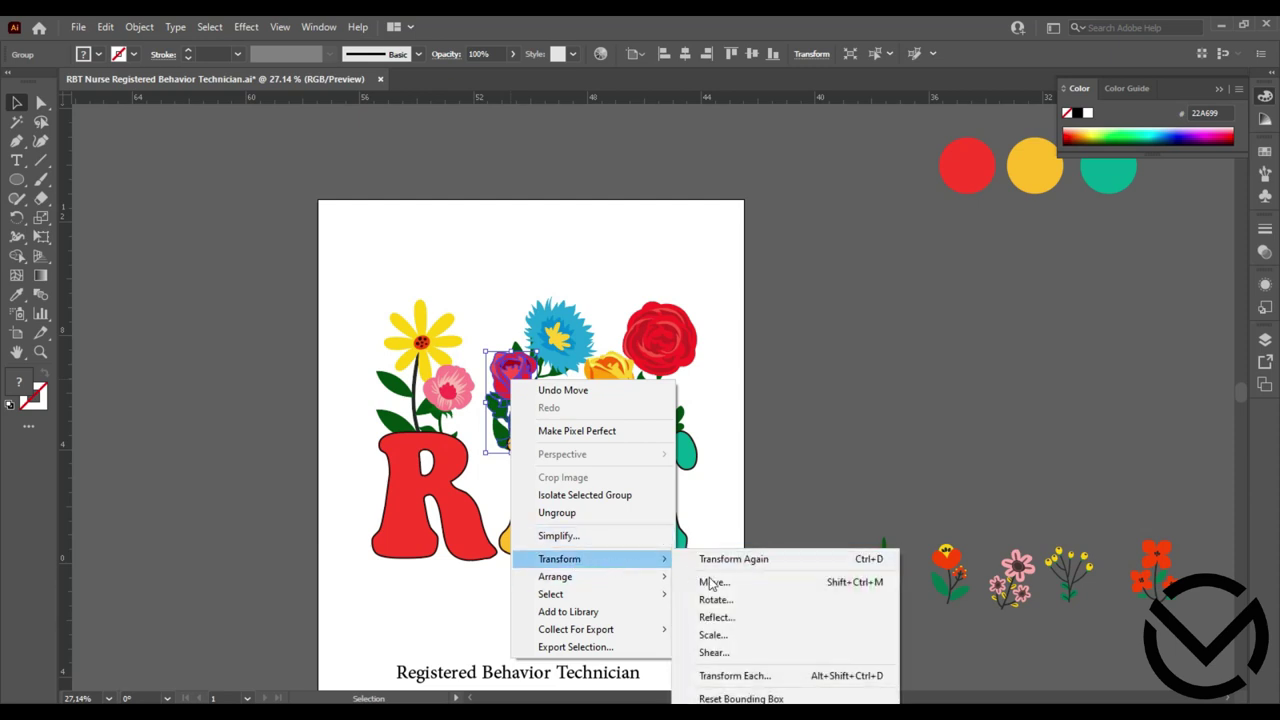
click(733, 615)
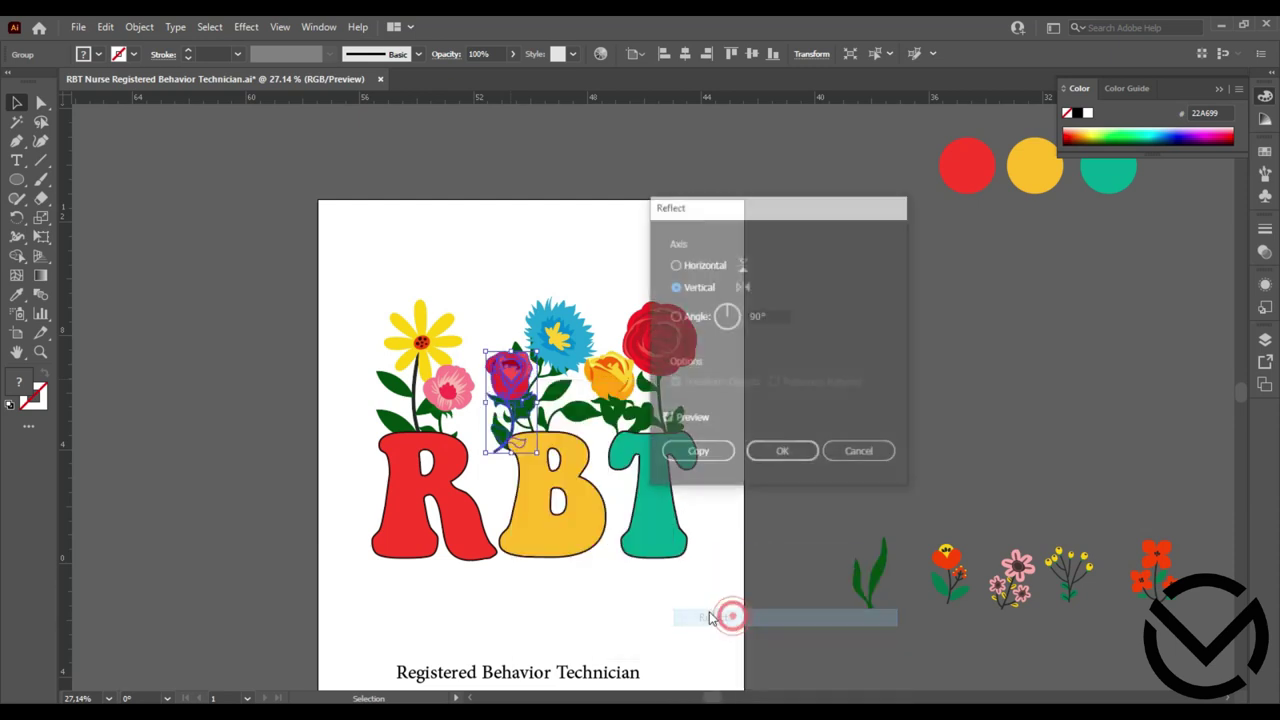
click(782, 453)
drag(515, 387, 517, 390)
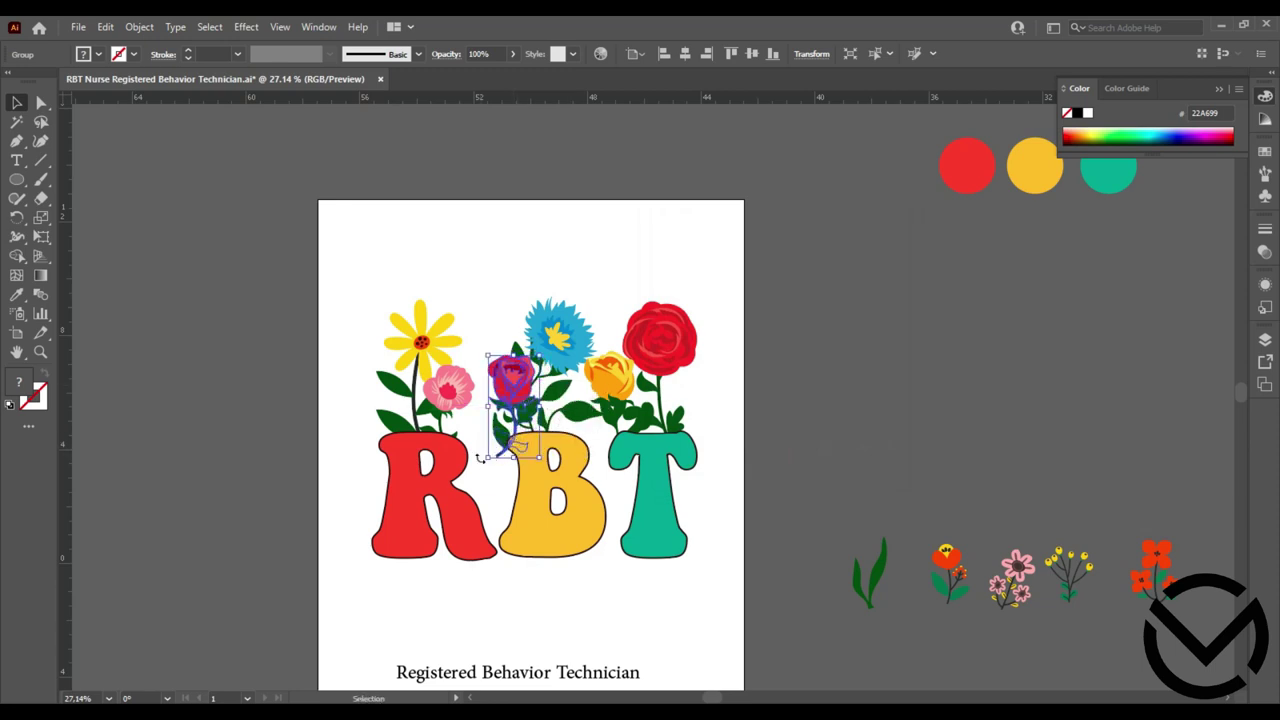
drag(480, 459, 492, 460)
drag(503, 392, 506, 384)
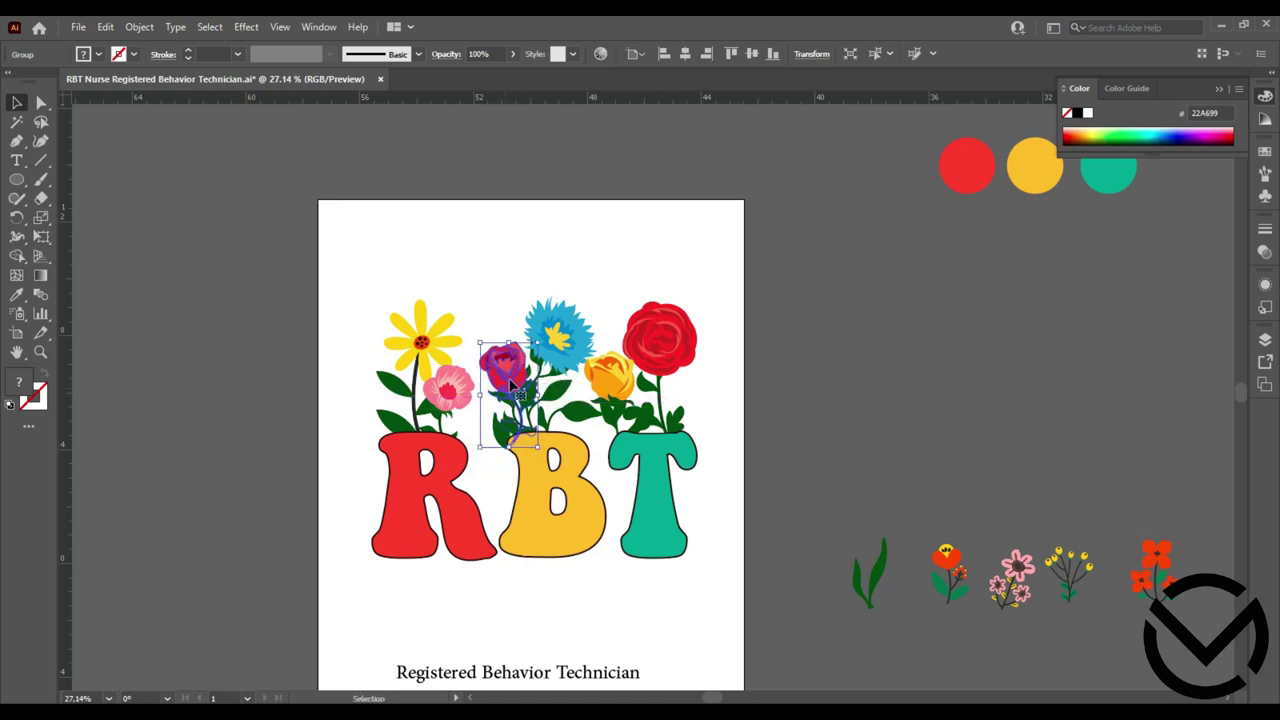
click(881, 398)
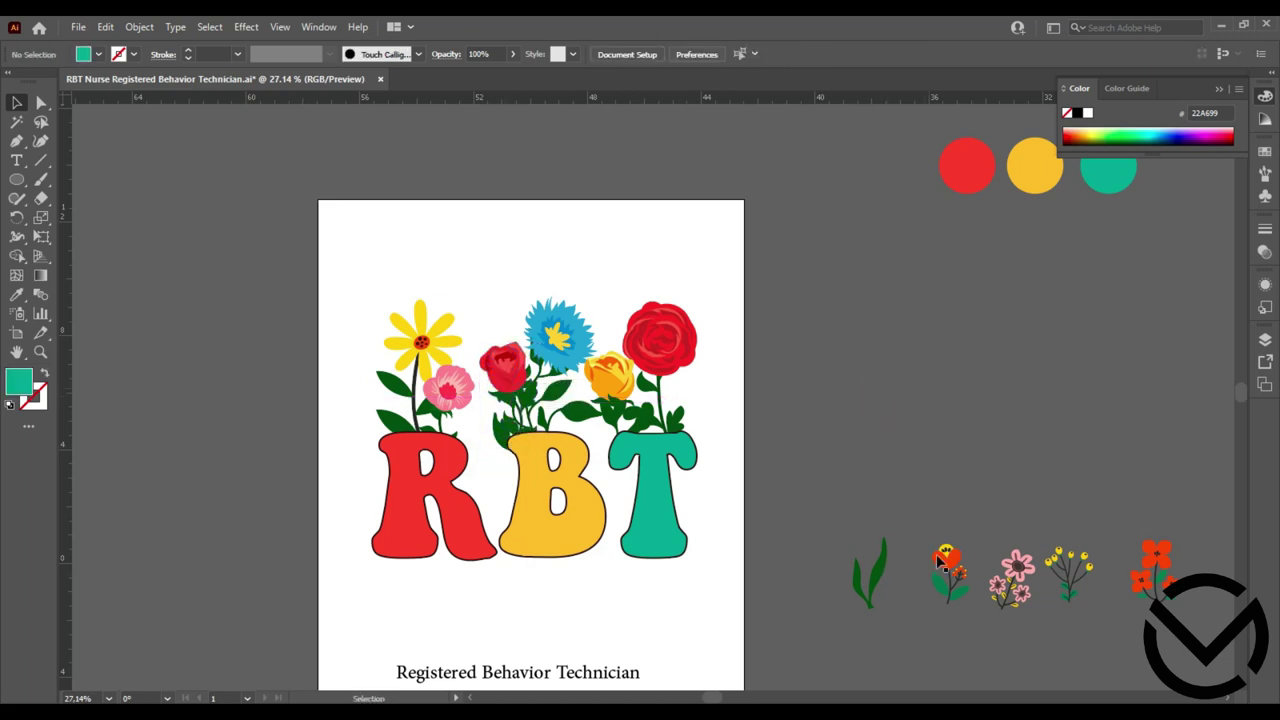
Place the green leaf above the R and rotate it to a new angle
drag(873, 572, 472, 418)
drag(493, 461, 487, 476)
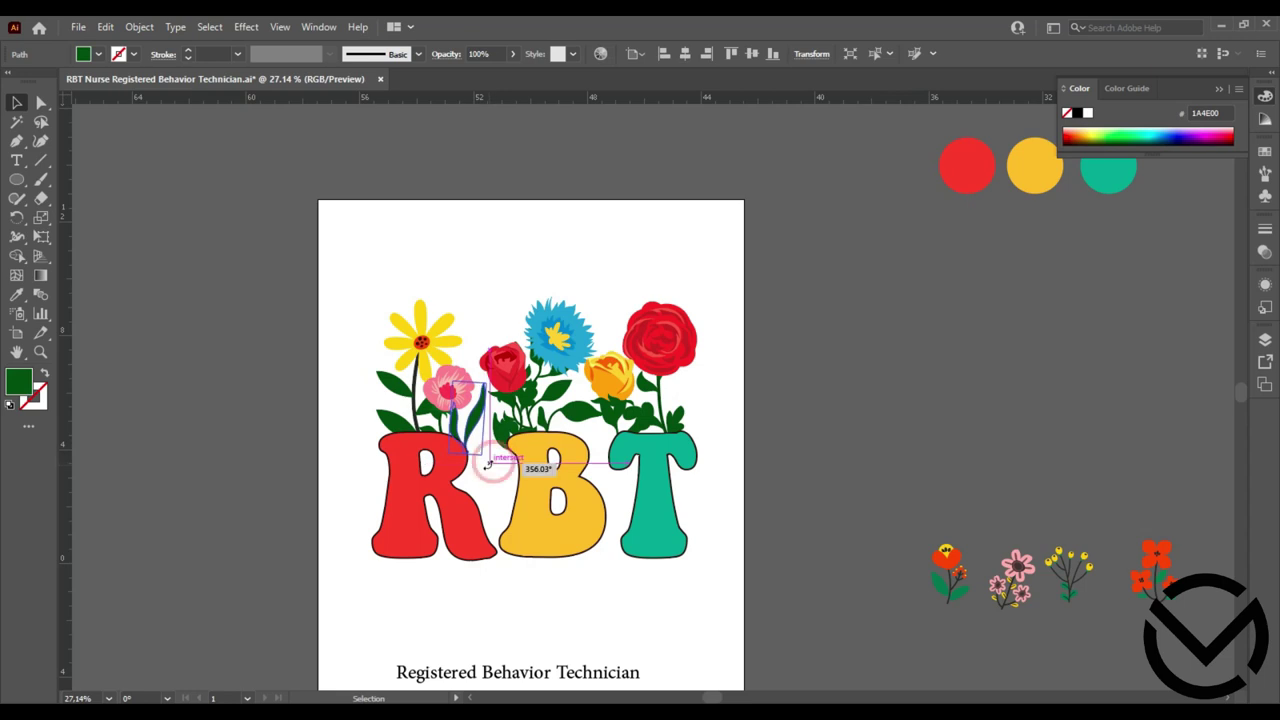
drag(478, 424, 482, 430)
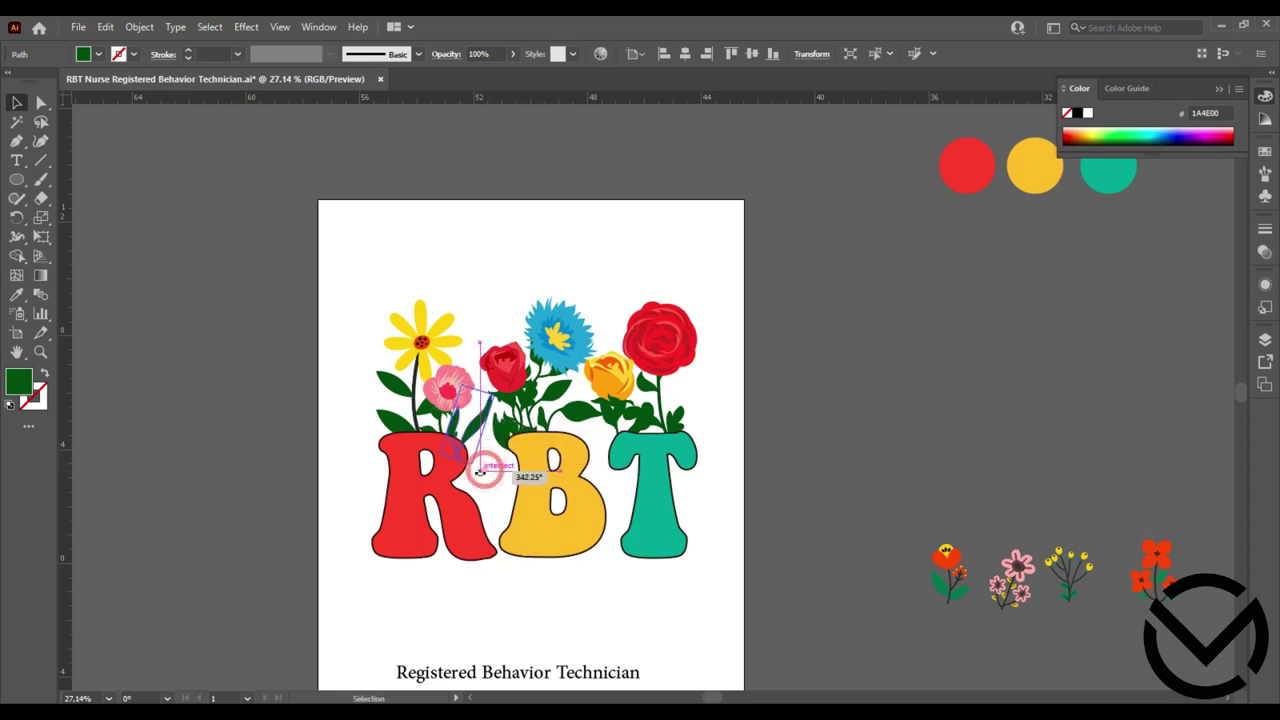
drag(477, 424, 490, 425)
click(882, 481)
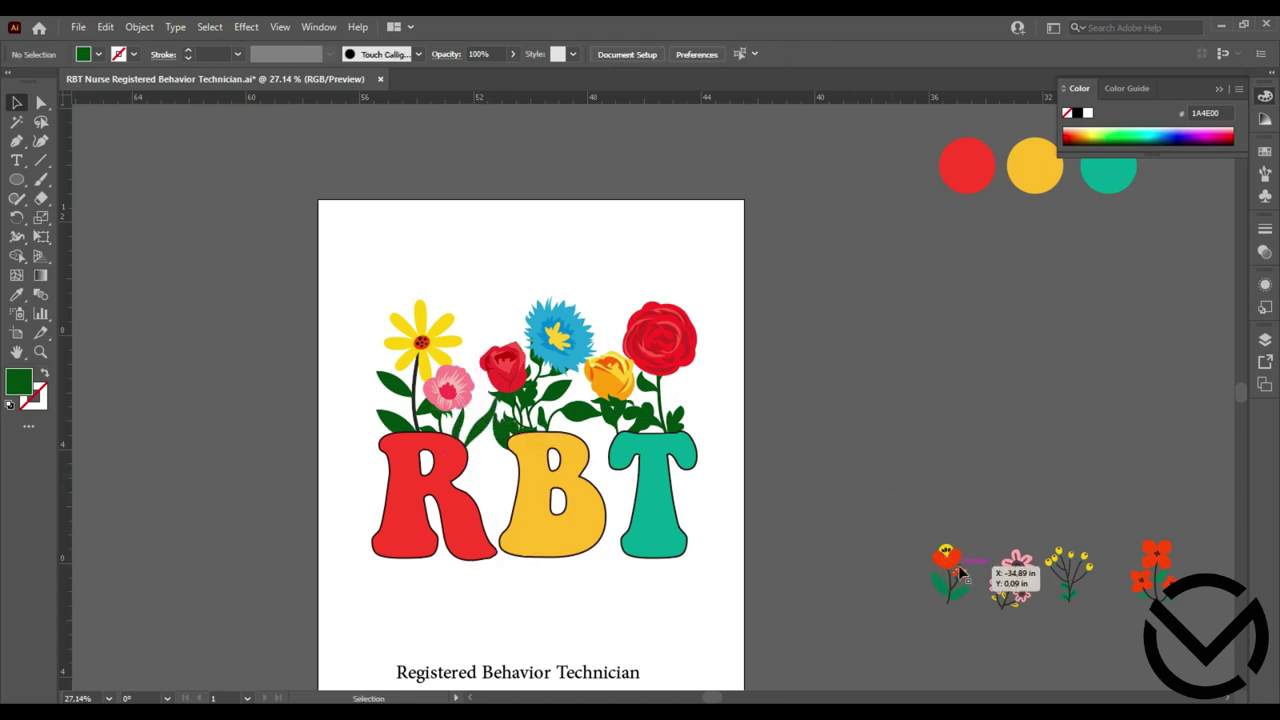
Tuck the small red, yellow, pink and orange flower clusters among the letter stems
drag(936, 564, 575, 404)
mouse_move(1072, 577)
mouse_down()
mouse_move(607, 465)
mouse_move(491, 412)
mouse_move(454, 448)
mouse_move(398, 418)
mouse_up()
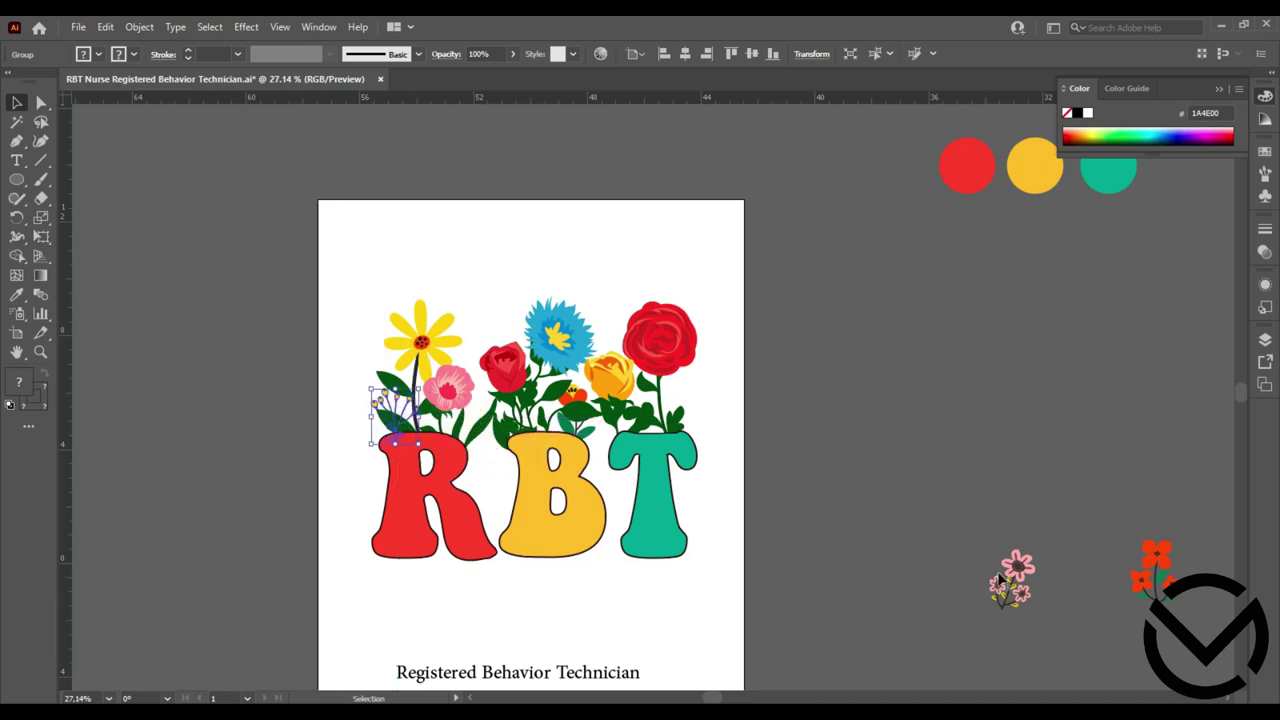
drag(1000, 580, 689, 400)
mouse_move(1138, 562)
mouse_down()
mouse_move(843, 458)
mouse_move(905, 470)
mouse_up()
Reflect the orange cluster, set it where R and B meet, and raise the tagline
right_click(898, 462)
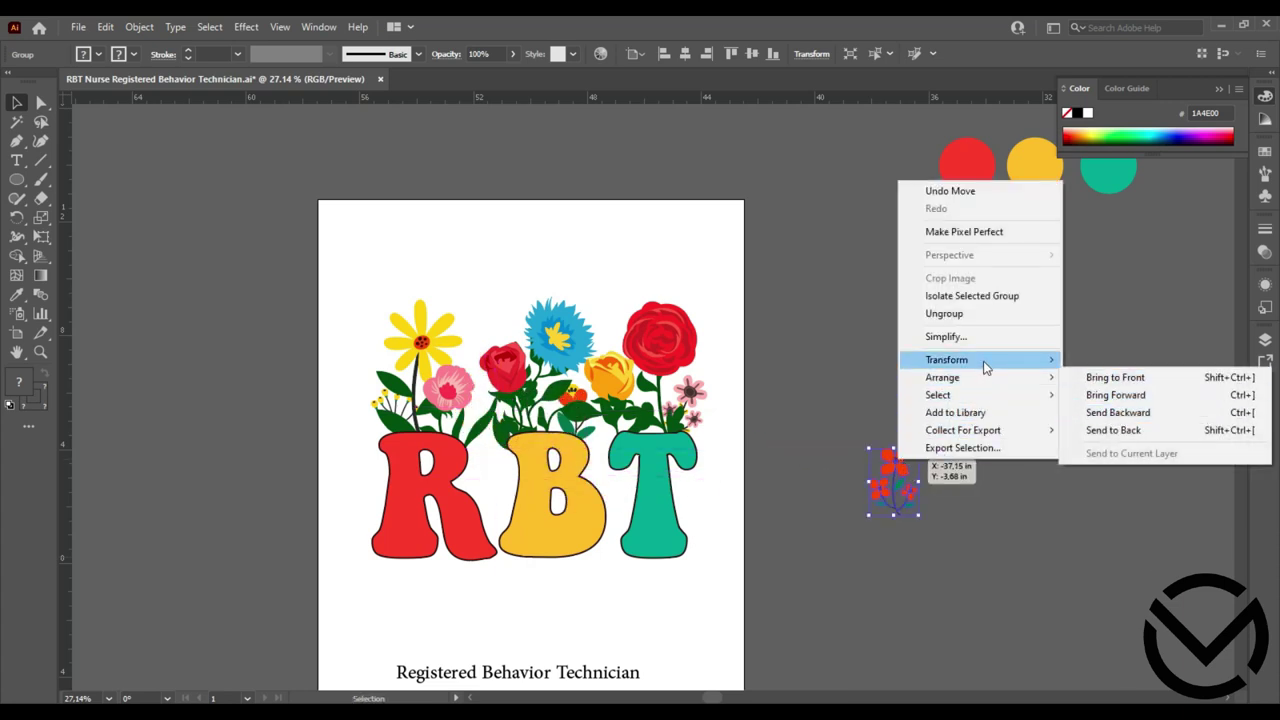
mouse_move(946, 360)
click(733, 419)
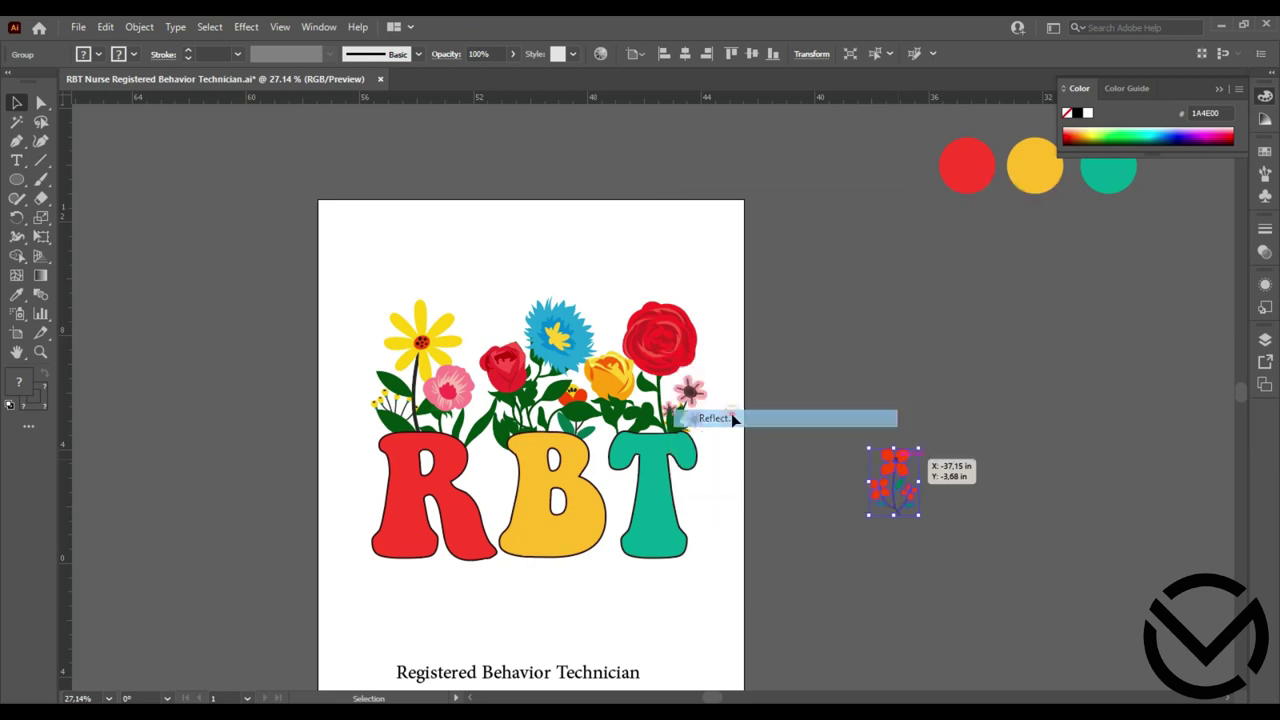
click(781, 451)
drag(894, 465, 700, 420)
drag(626, 405, 470, 405)
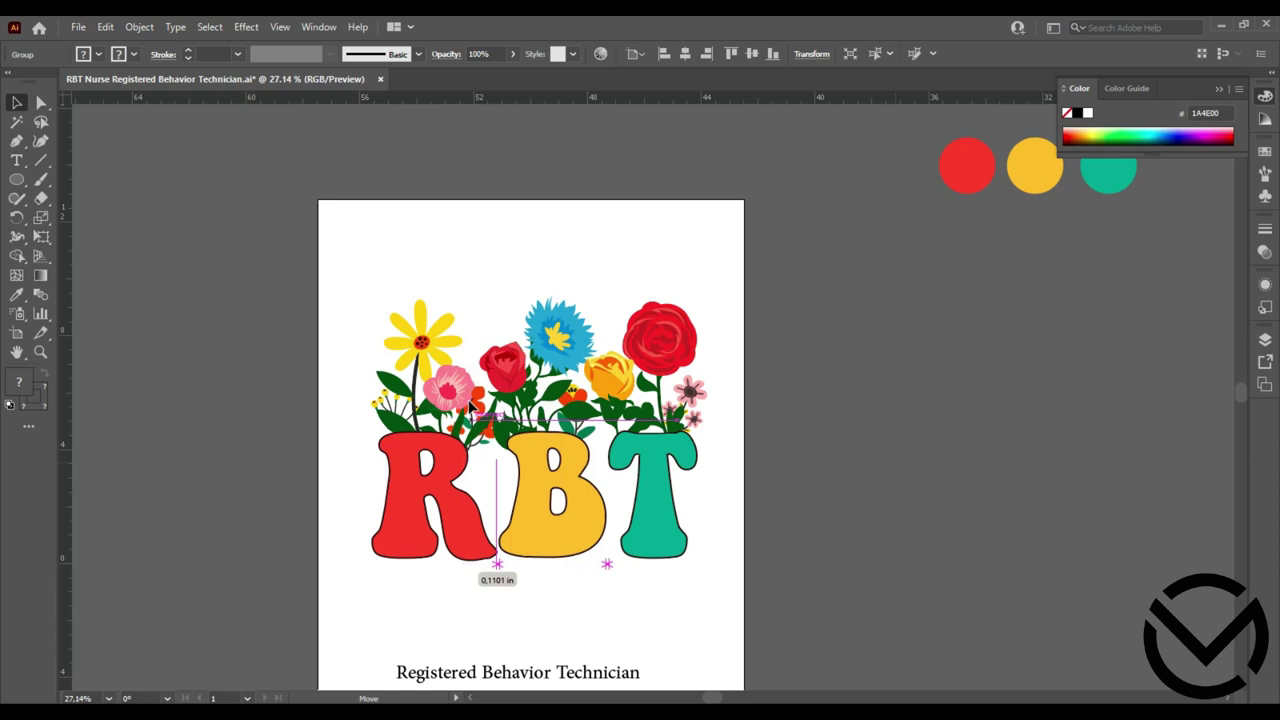
drag(470, 405, 470, 406)
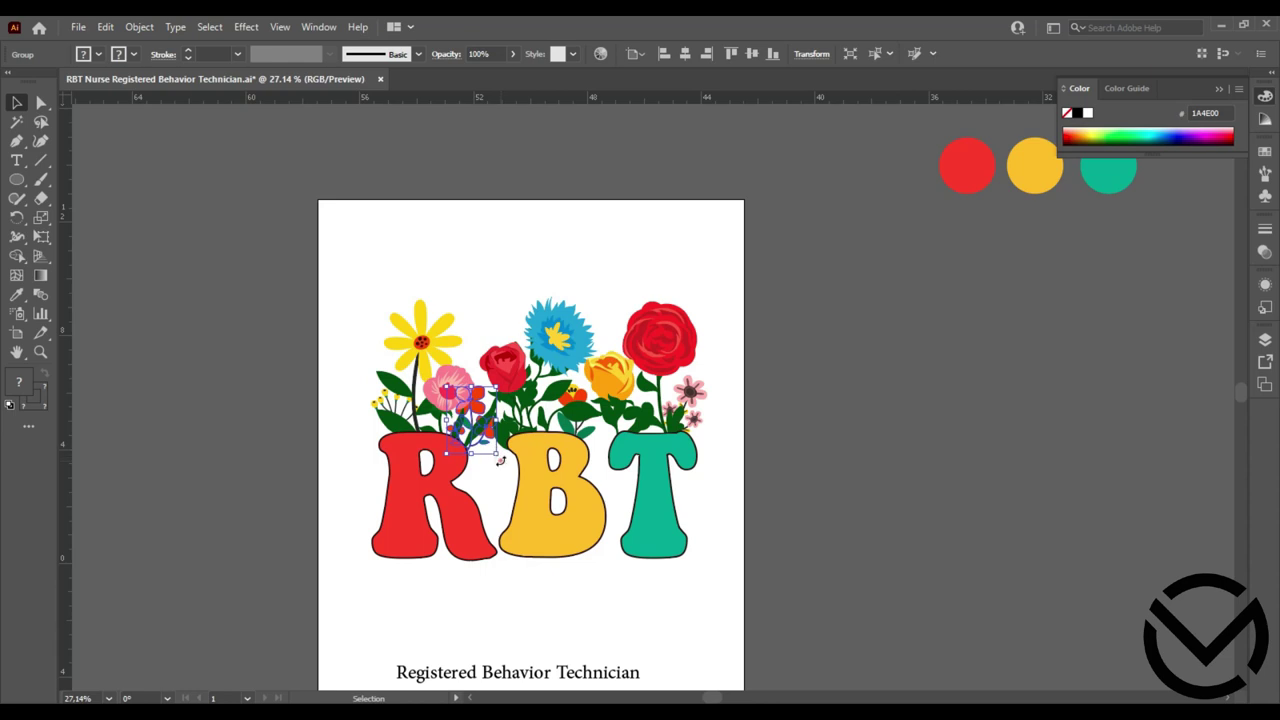
drag(481, 414, 486, 416)
click(822, 450)
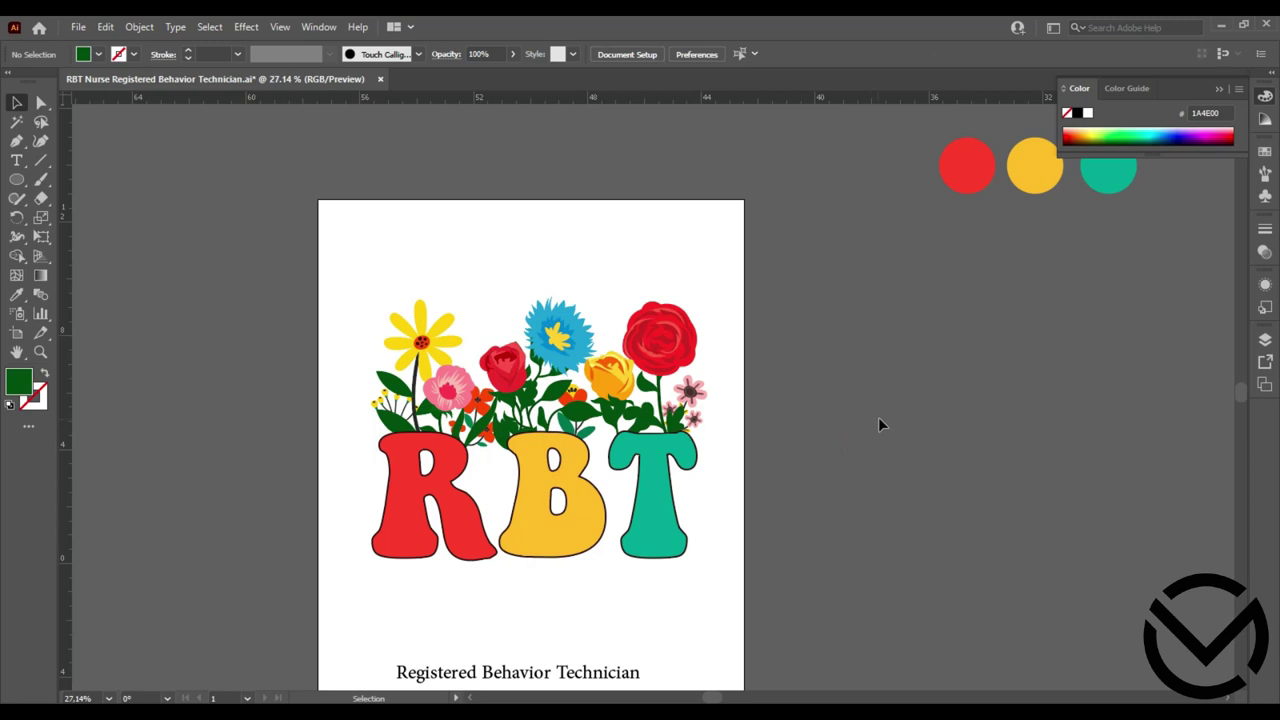
scroll(878, 421, down, 1)
drag(590, 632, 591, 552)
Set the tagline in Authentic Signature and duplicate it just below
click(636, 54)
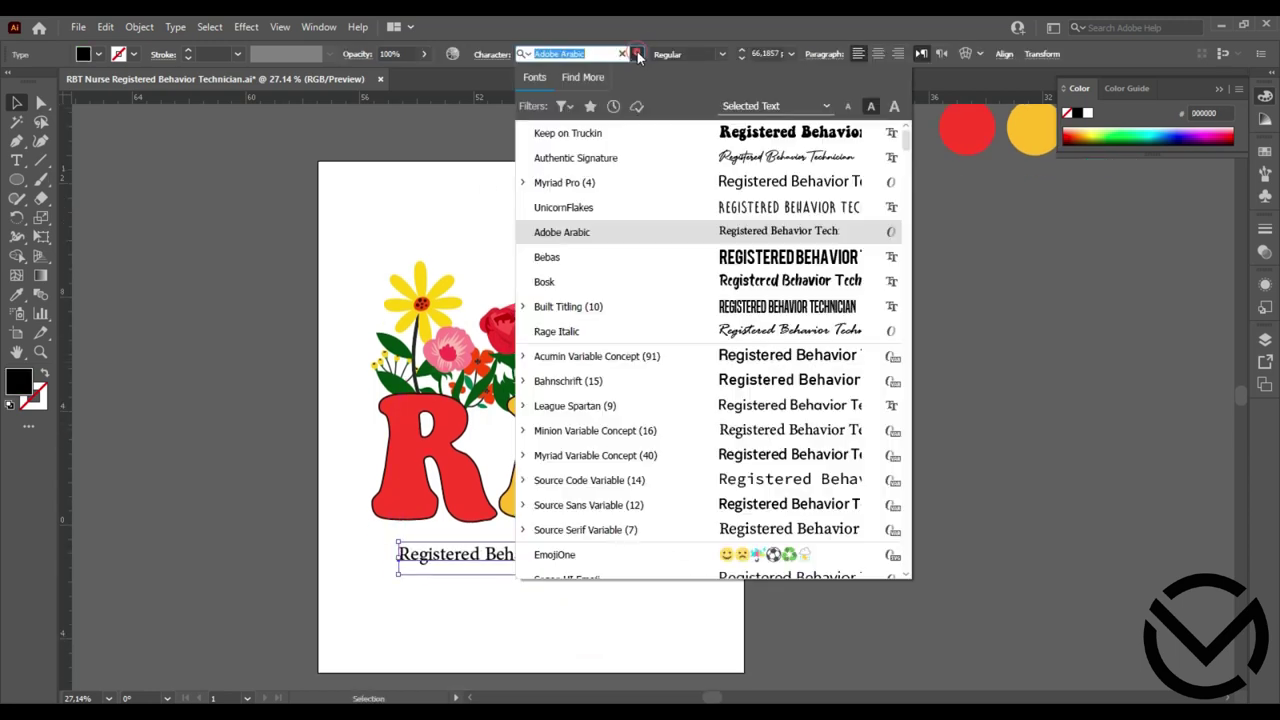
click(636, 157)
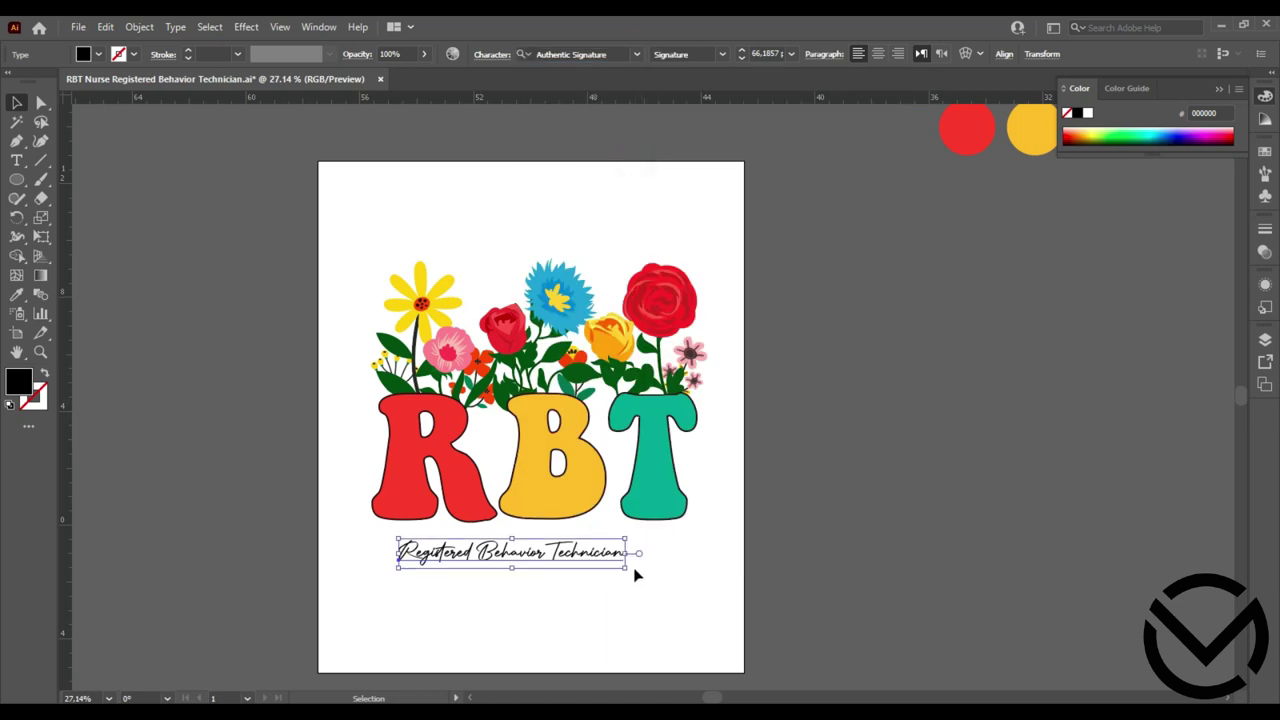
drag(604, 563, 604, 597)
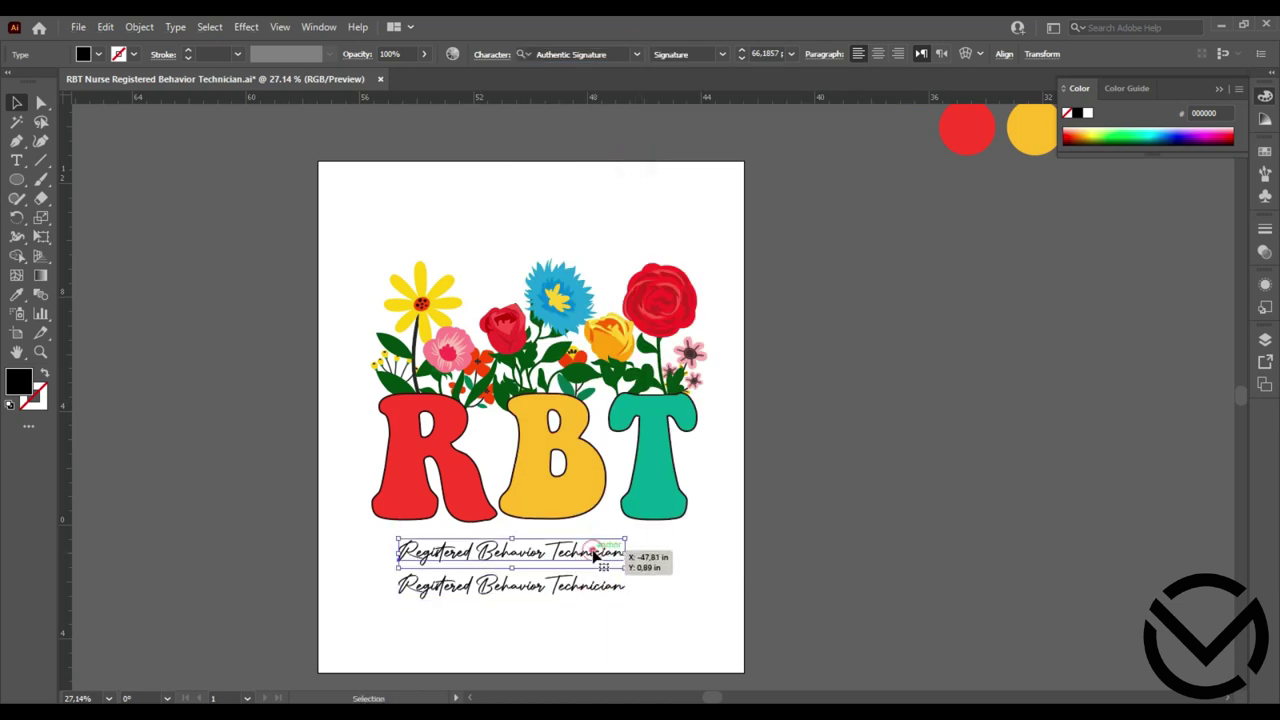
Trim the lines to 'Registered Behavior' on top and 'Technician' below
double_click(548, 552)
triple_click(546, 551)
click(546, 550)
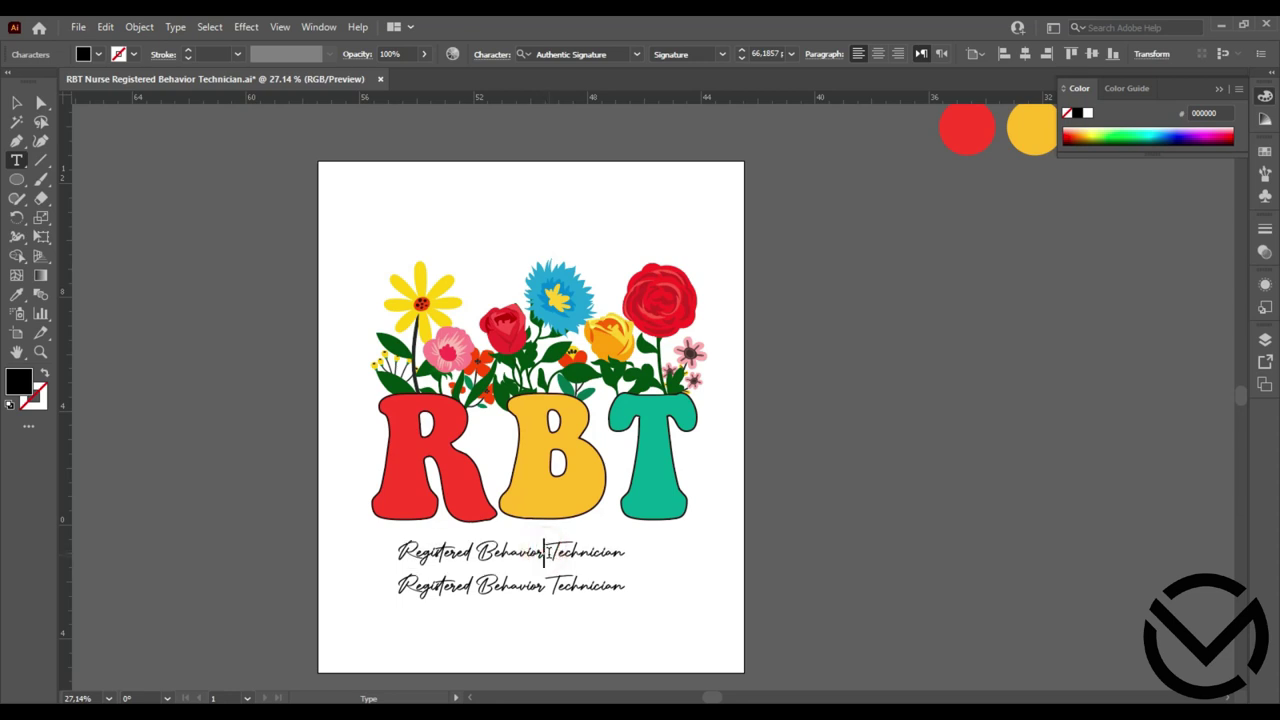
drag(548, 552, 688, 547)
key(BackSpace)
drag(551, 588, 311, 587)
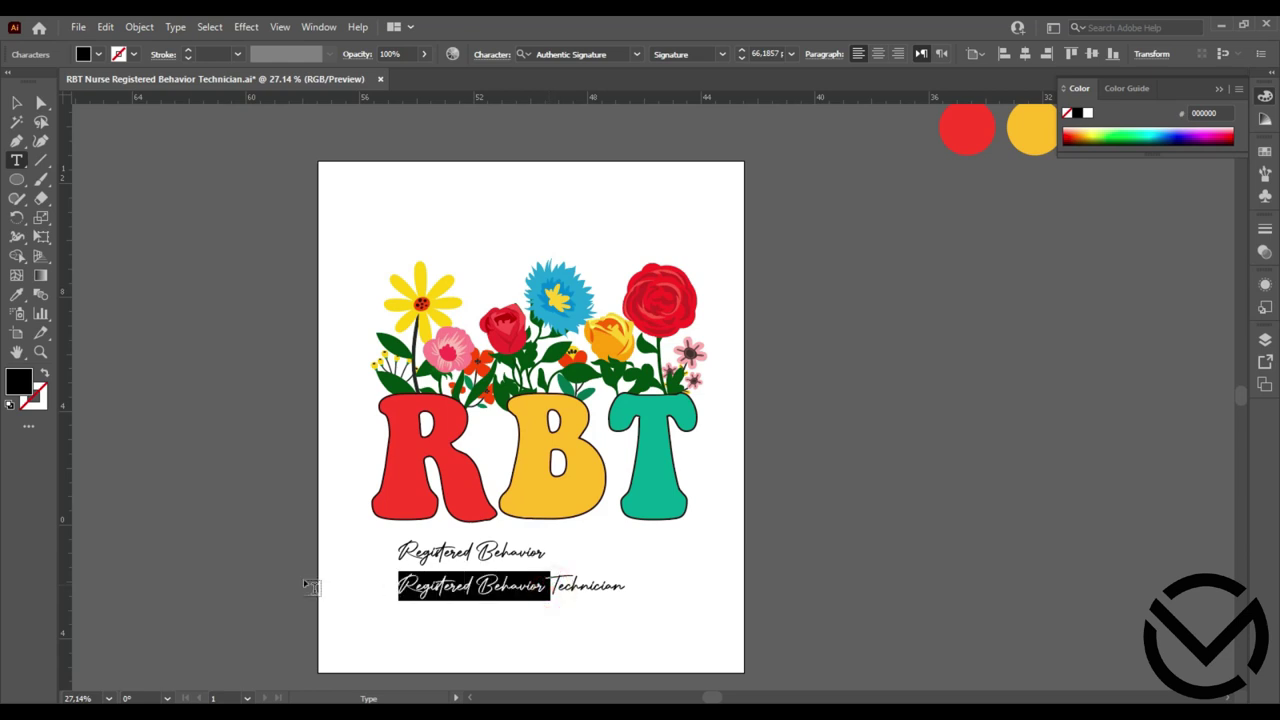
key(BackSpace)
Enlarge Registered Behavior across RBT and eyedrop the same large size onto Technician
click(16, 102)
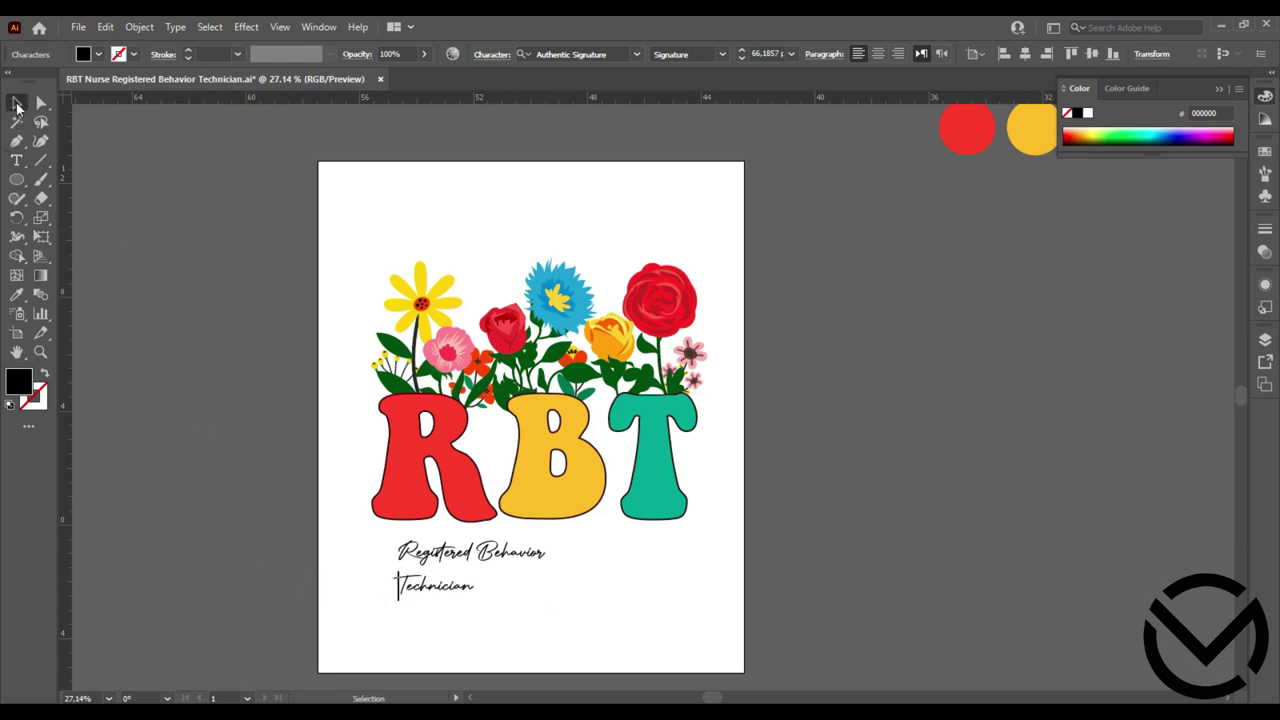
drag(440, 587, 462, 640)
mouse_move(490, 553)
mouse_down()
mouse_move(462, 553)
mouse_move(700, 652)
mouse_up()
click(471, 642)
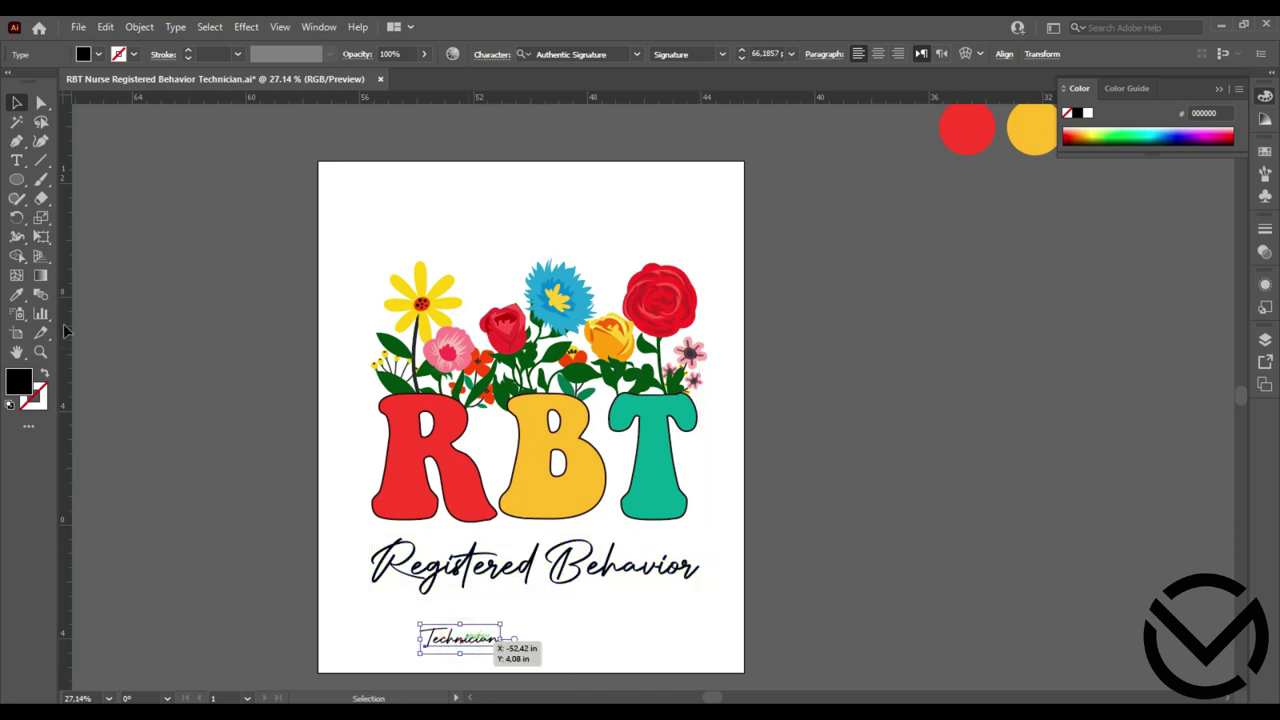
click(18, 300)
click(445, 568)
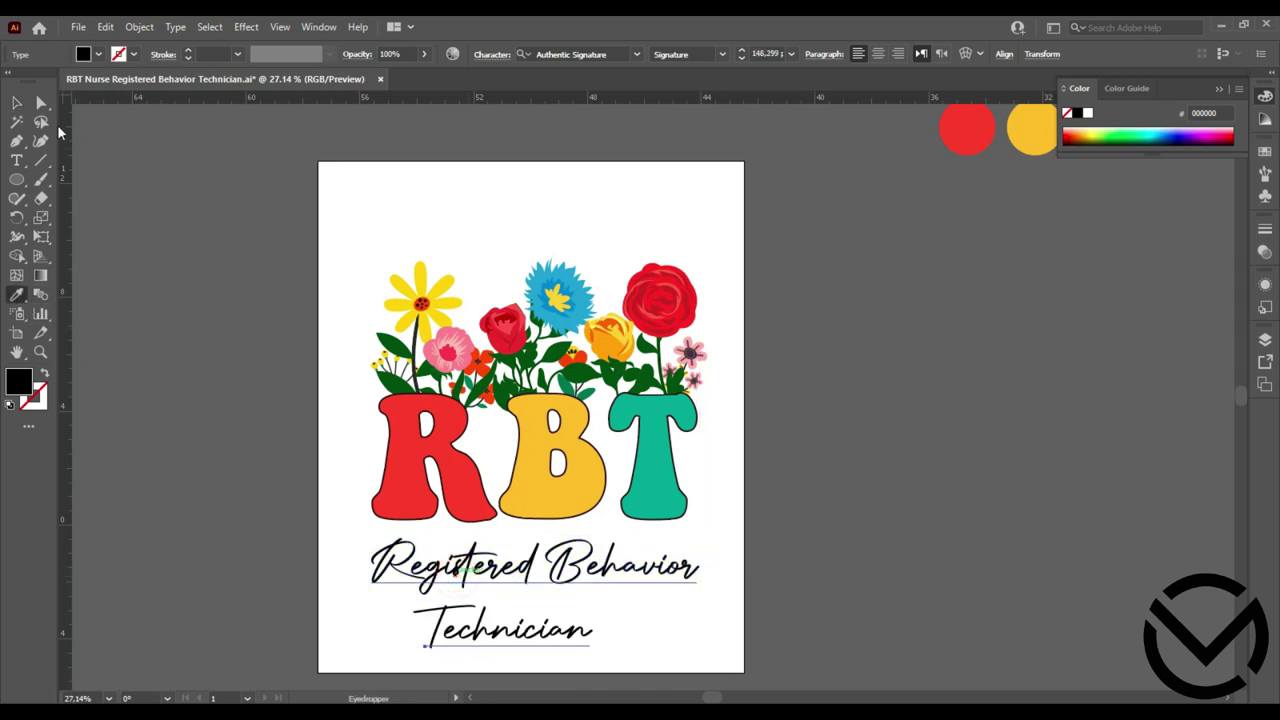
click(22, 110)
click(848, 380)
Reposition Technician under Registered Behavior, undoing one unwanted move
scroll(782, 425, down, 2)
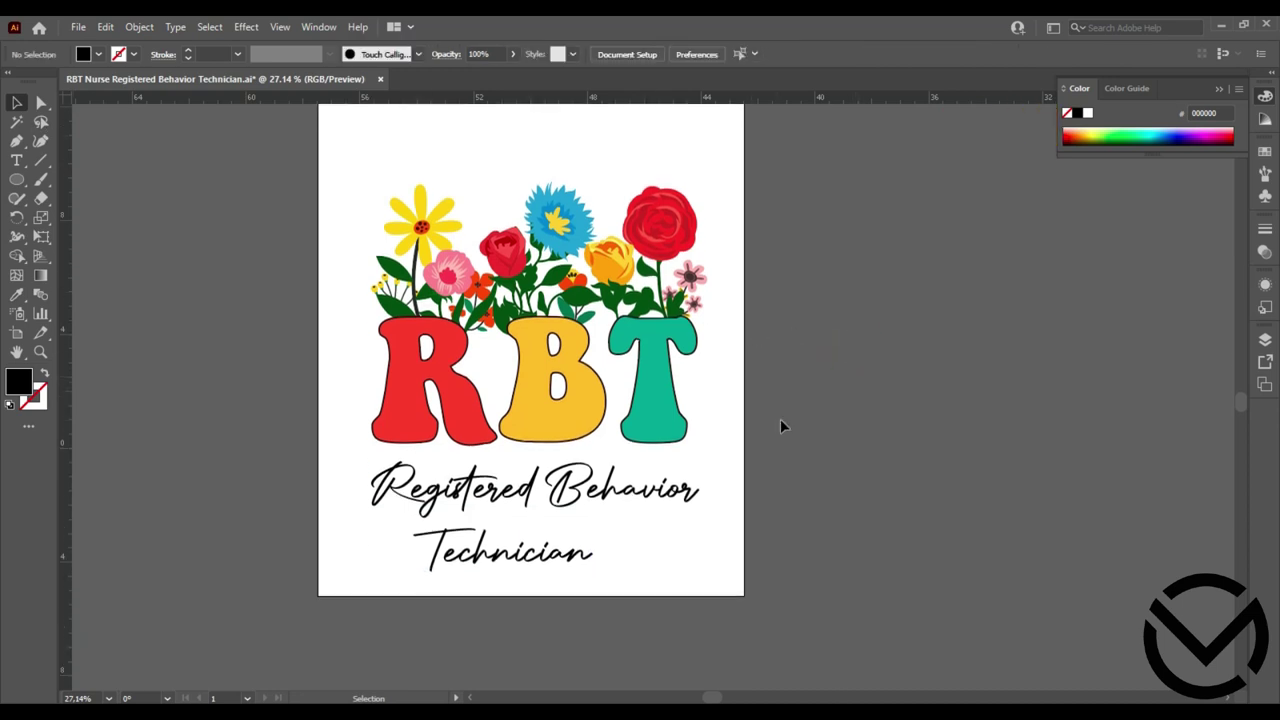
drag(563, 557, 576, 552)
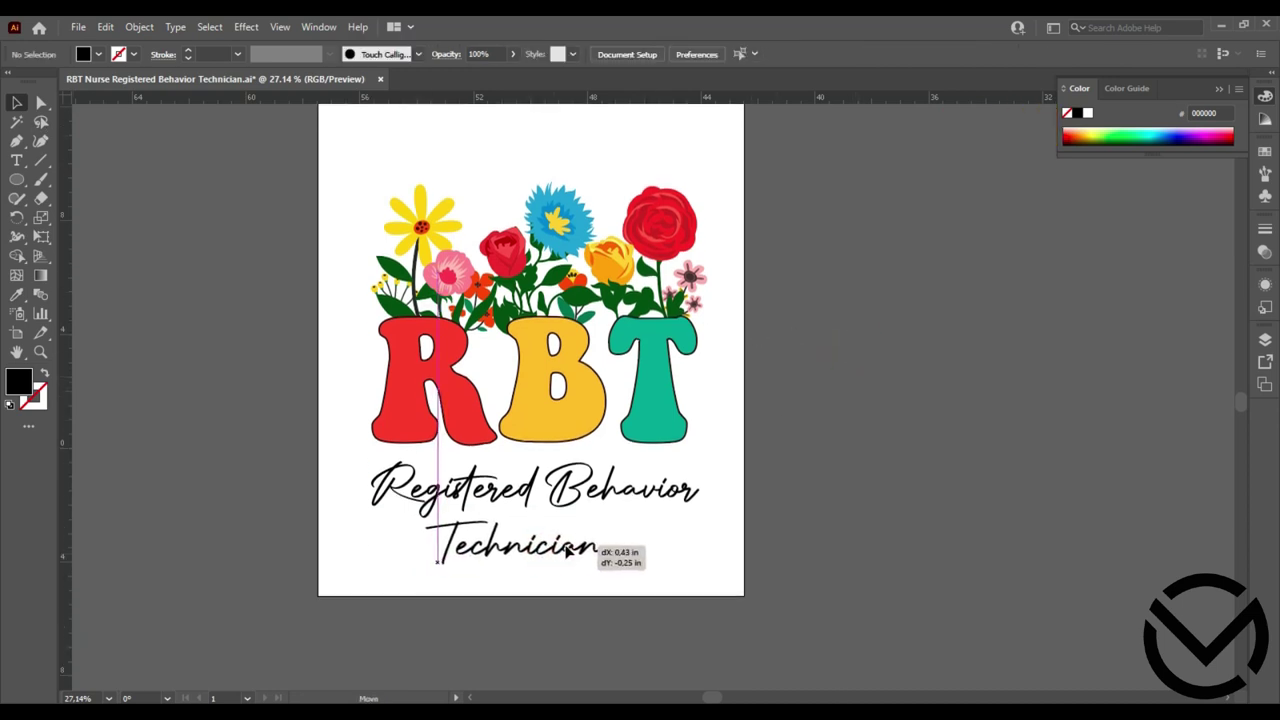
click(847, 508)
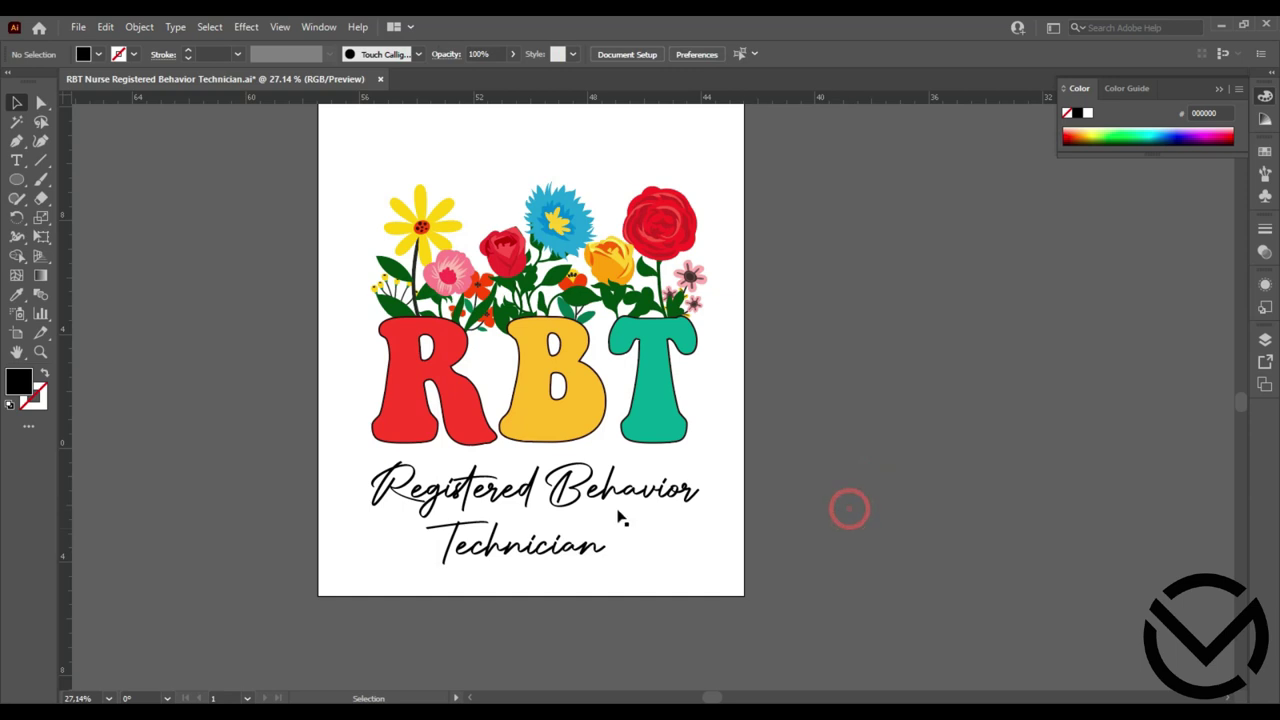
drag(529, 562, 523, 544)
key(ctrl+z)
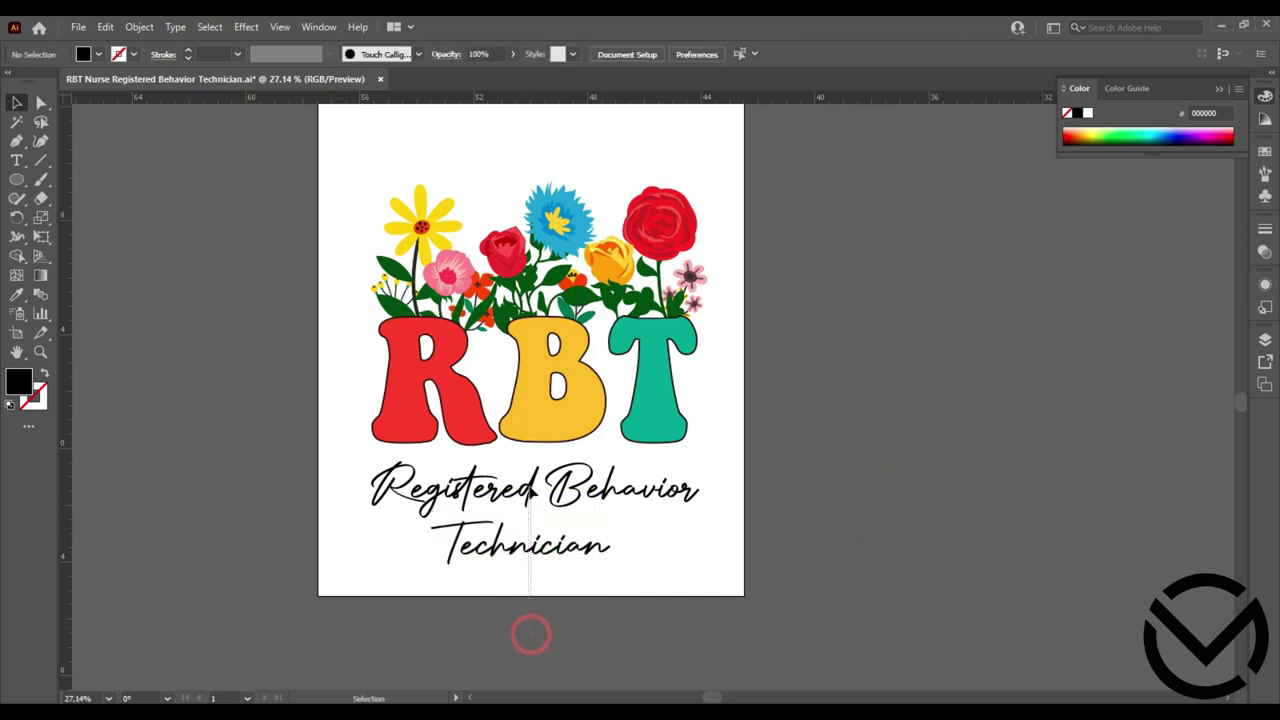
Colour both tagline lines grey (#606060) and bring Technician closer beneath Registered Behavior
drag(530, 632, 538, 490)
click(16, 294)
click(140, 310)
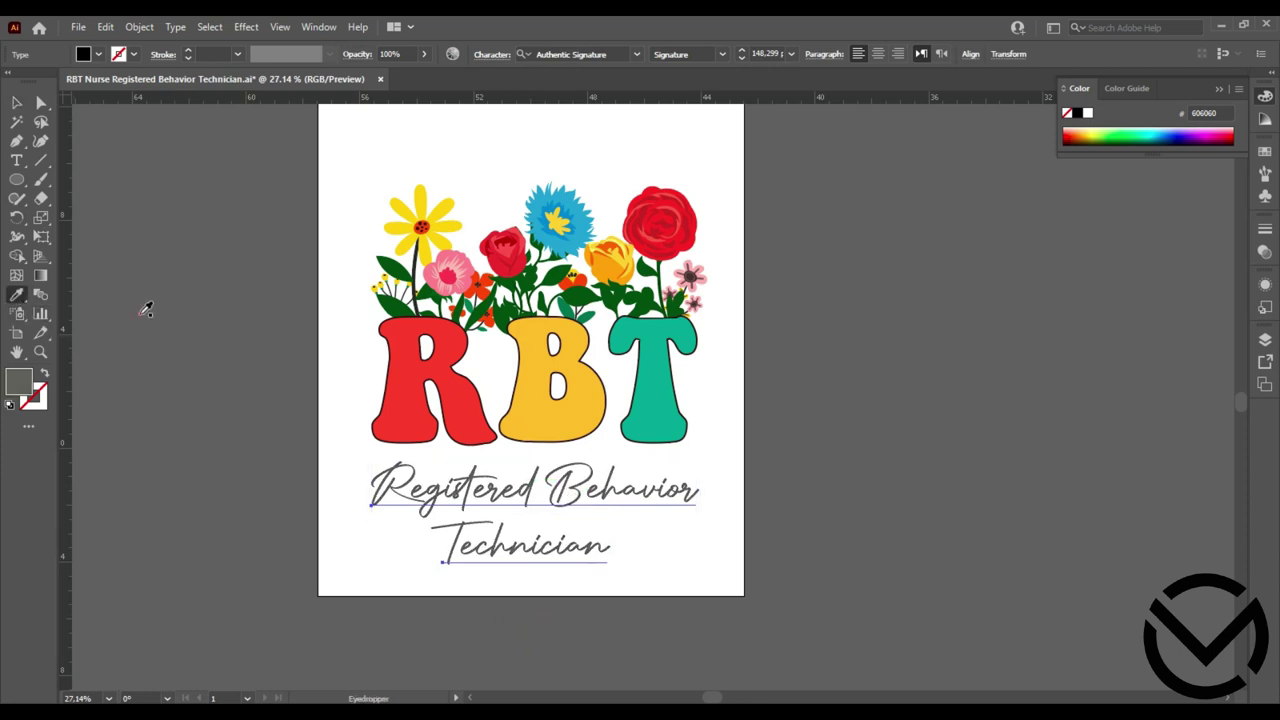
click(16, 102)
click(201, 208)
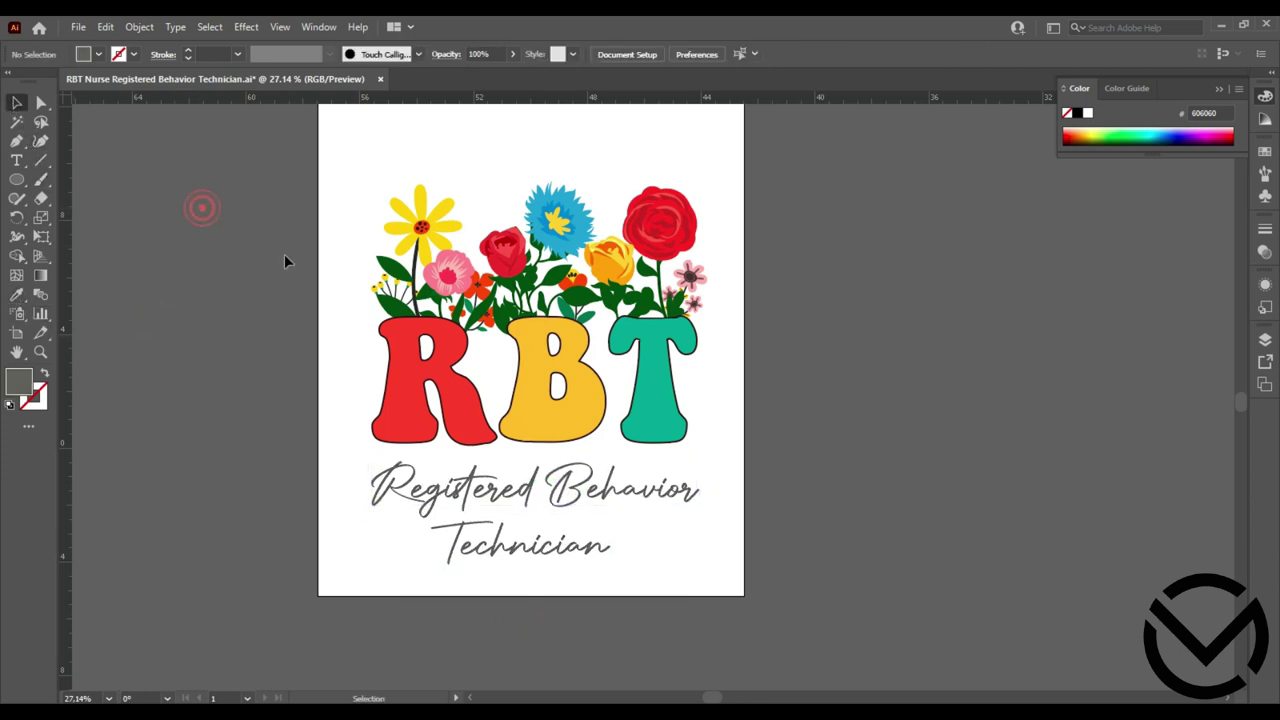
scroll(958, 445, up, 2)
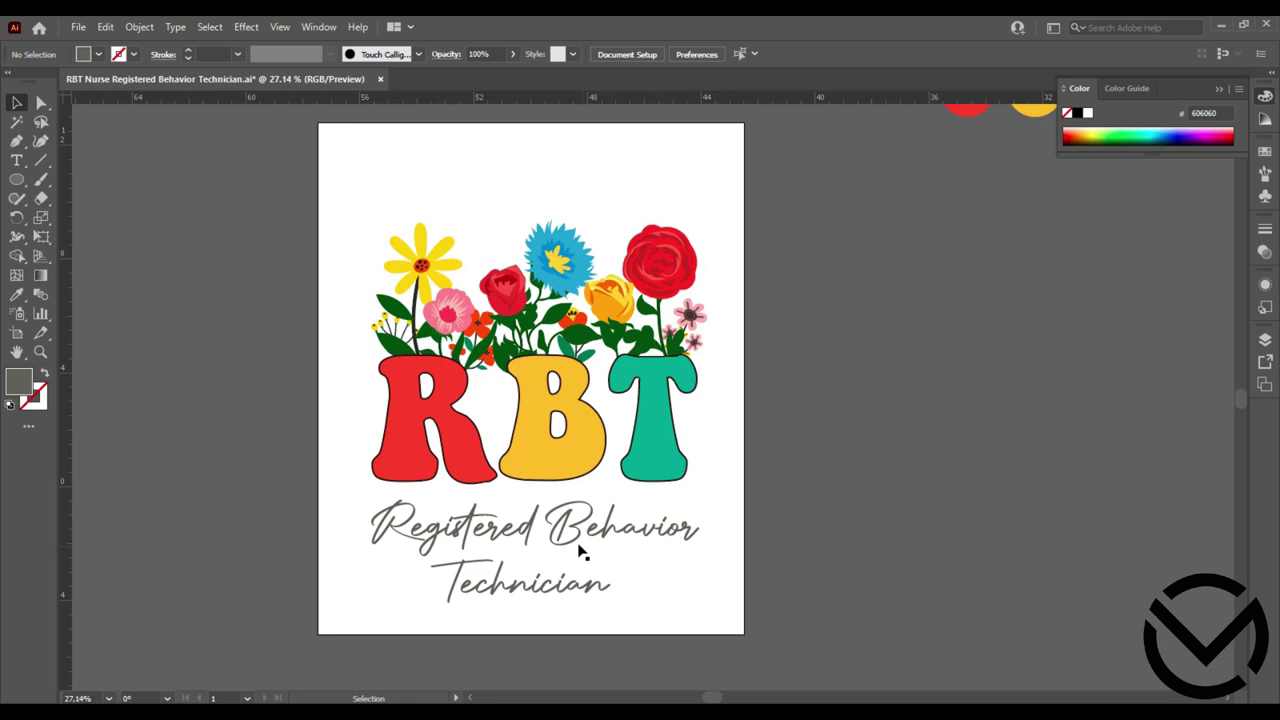
drag(573, 532, 571, 522)
drag(560, 590, 563, 578)
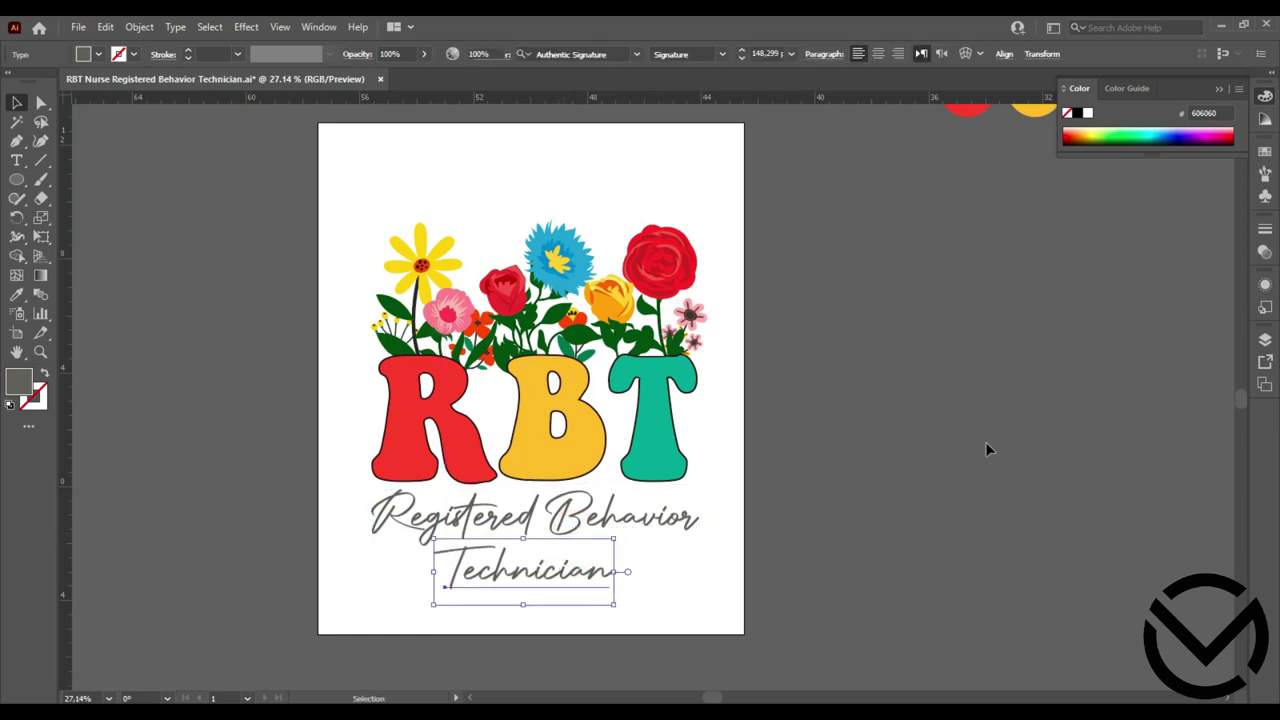
Group all the artwork and centre it horizontally and vertically on the artboard
click(846, 285)
drag(787, 214, 403, 623)
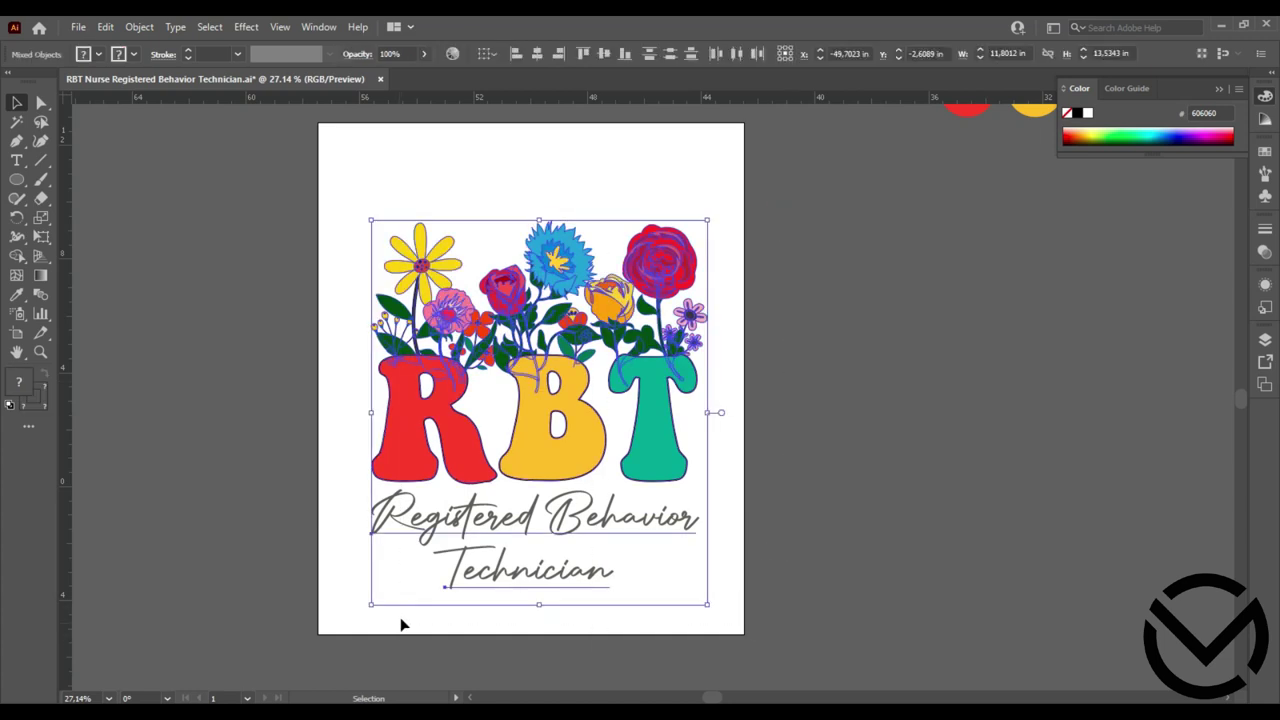
key(ctrl+g)
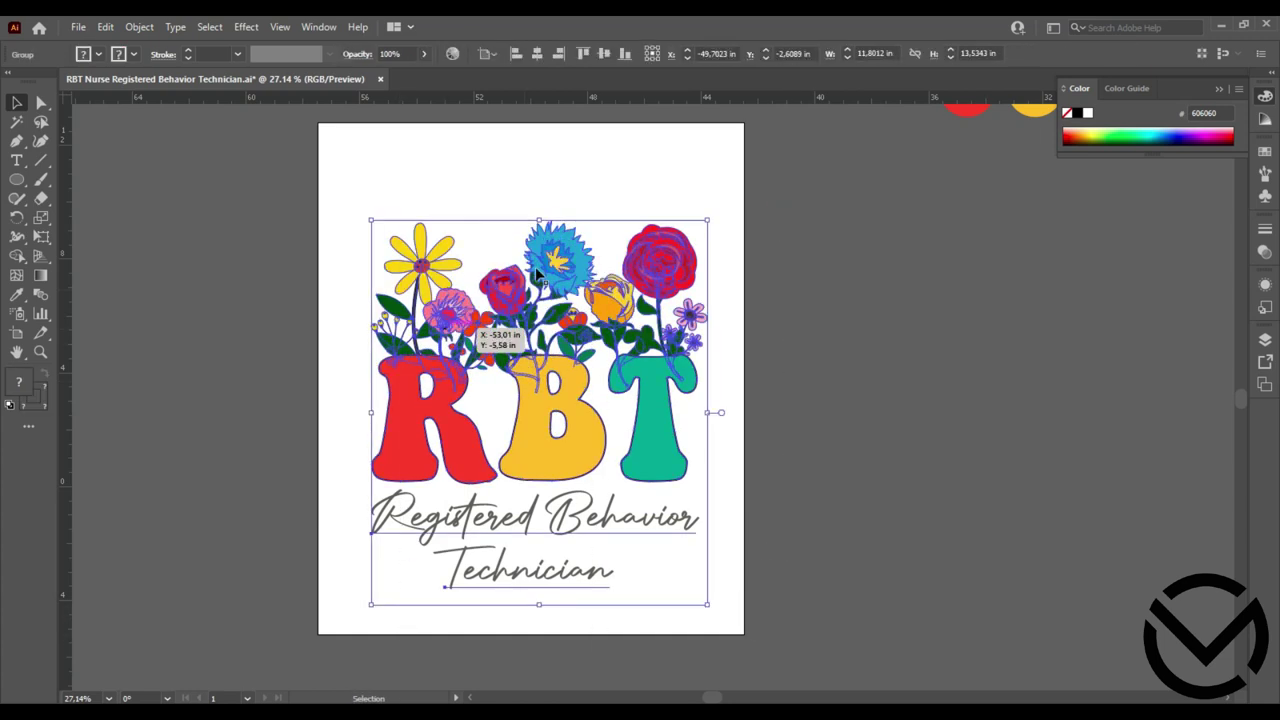
click(537, 57)
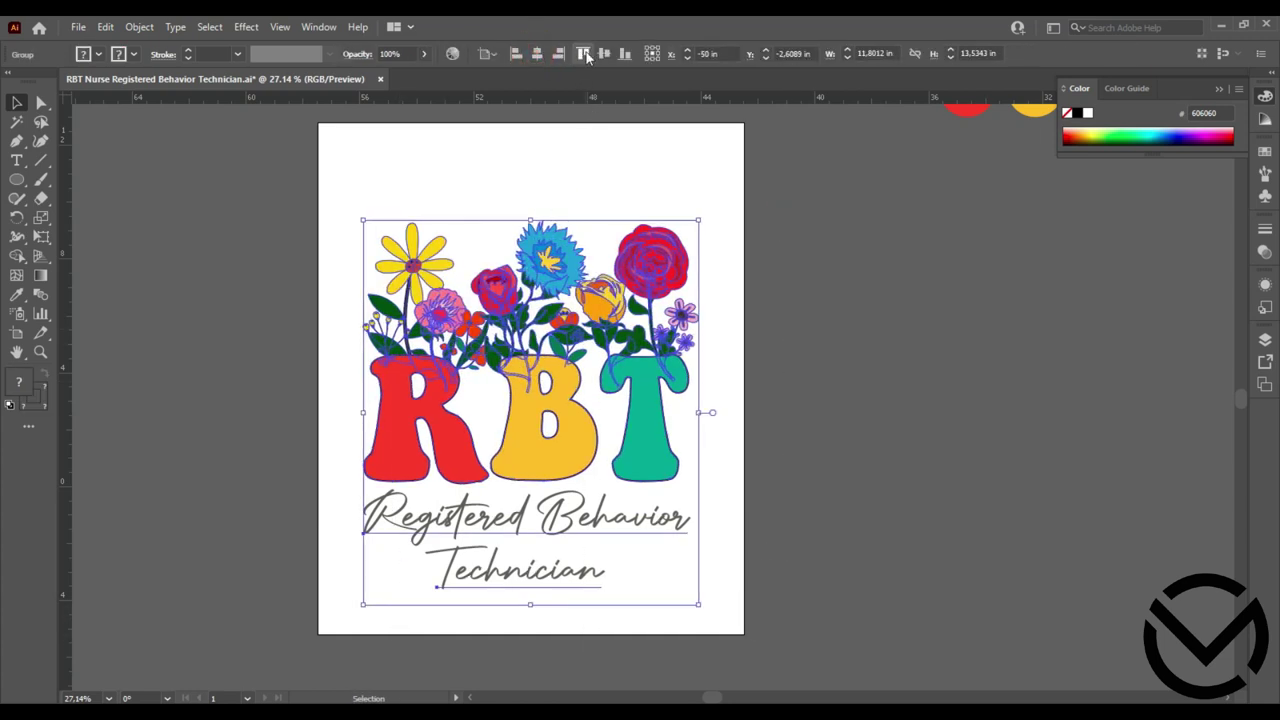
click(604, 53)
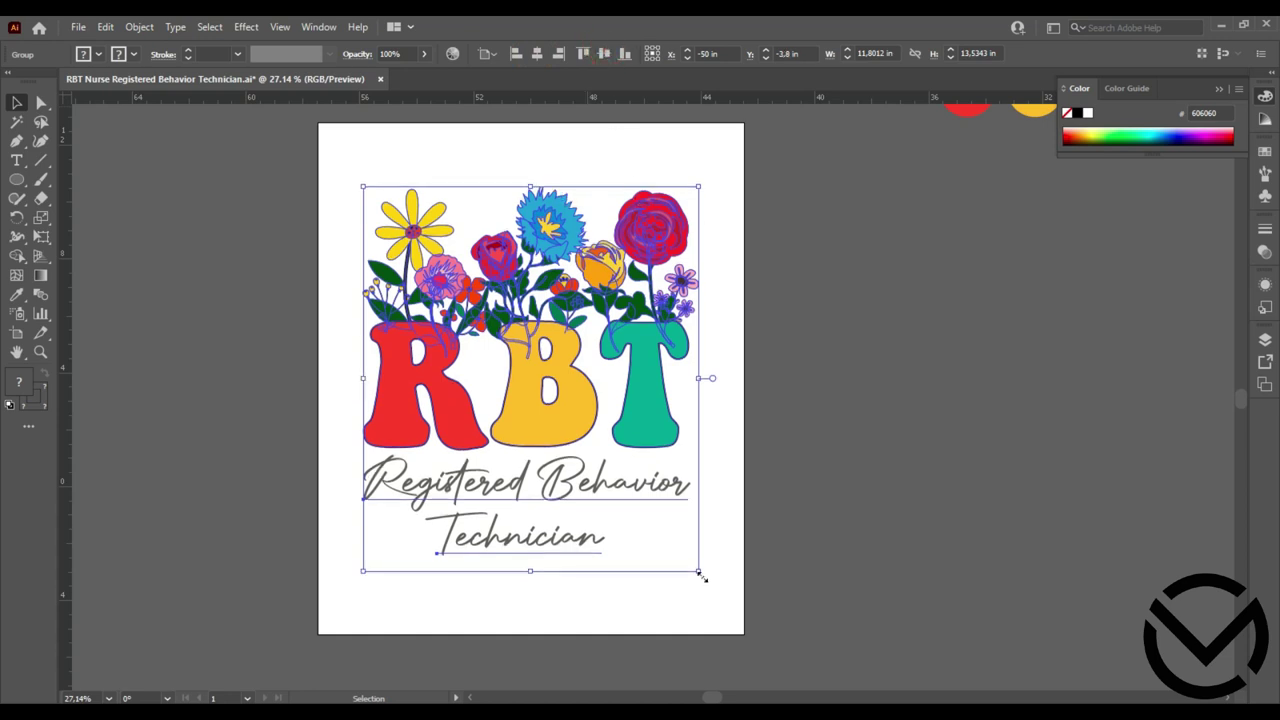
Enlarge the group to about 14 × 16 in and recentre it
drag(698, 572, 731, 608)
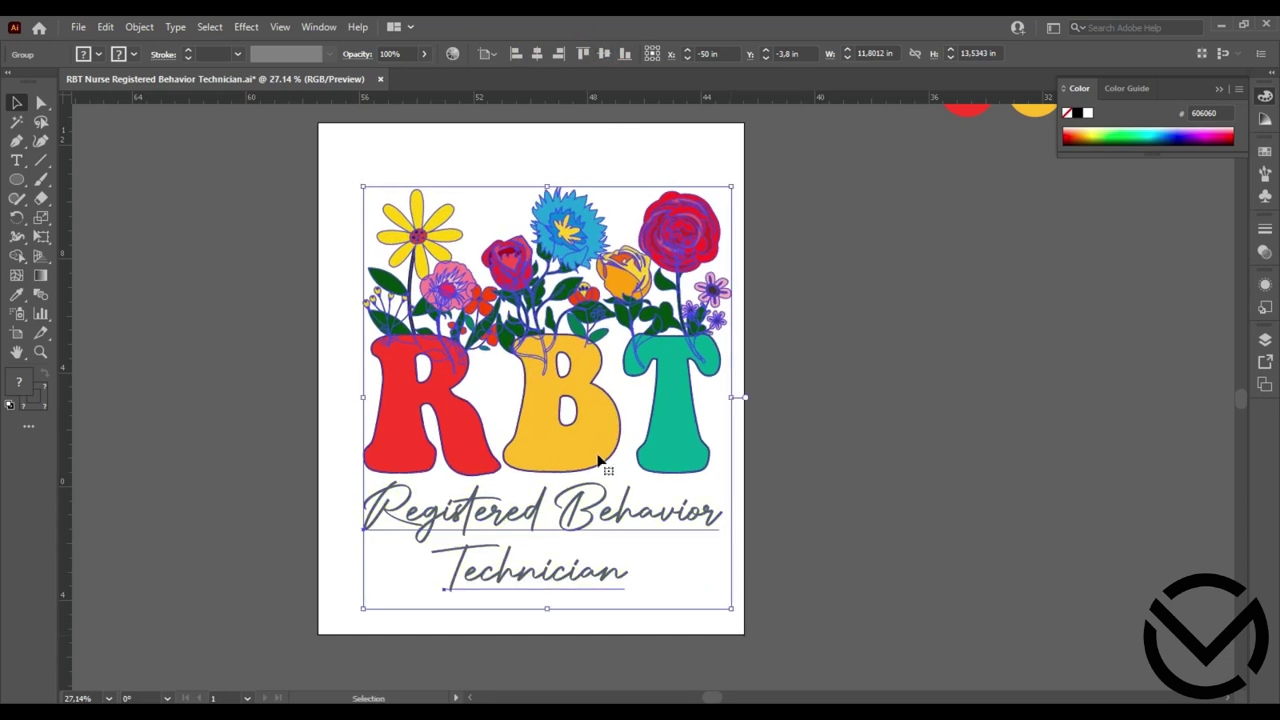
drag(363, 187, 333, 152)
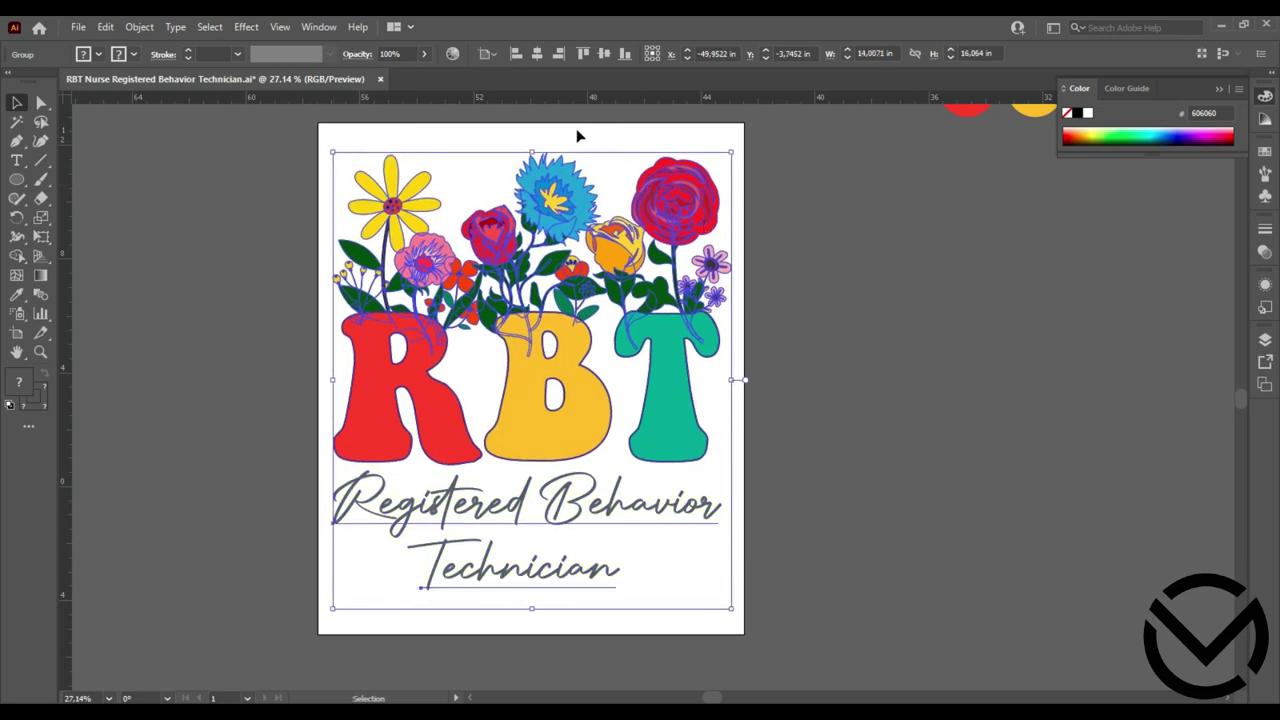
click(536, 54)
click(604, 53)
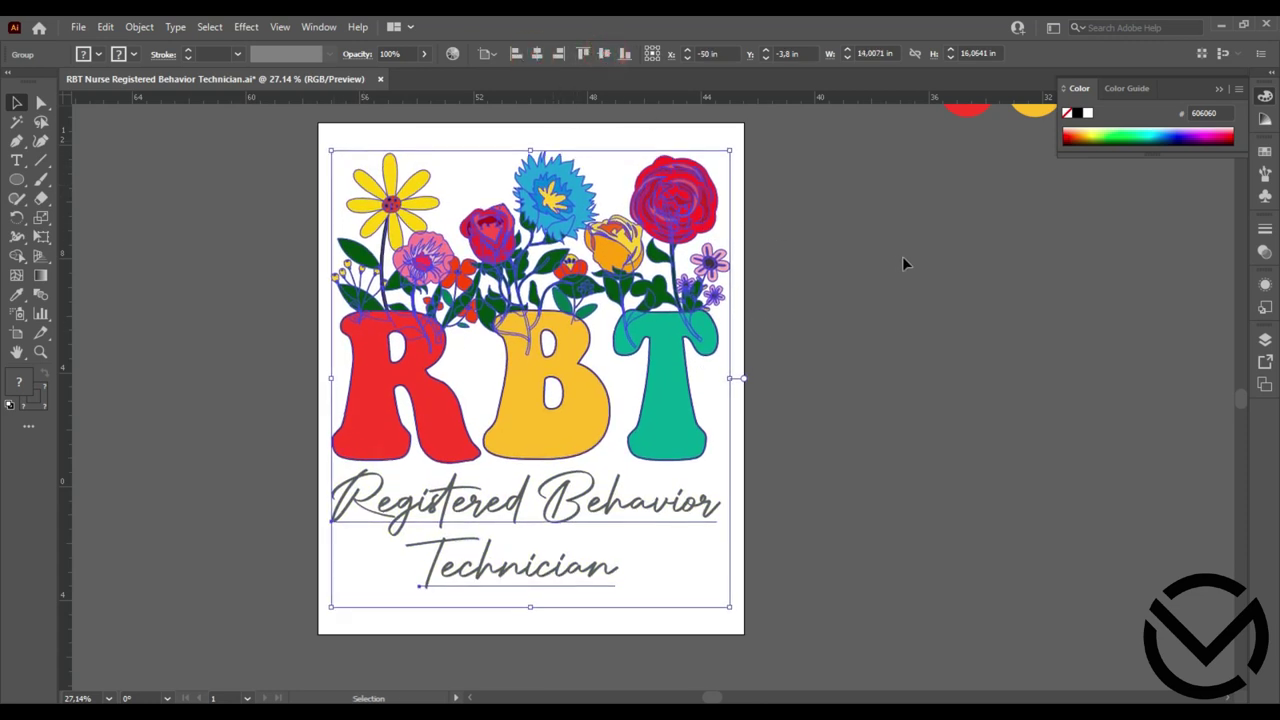
click(907, 300)
scroll(910, 323, up, 2)
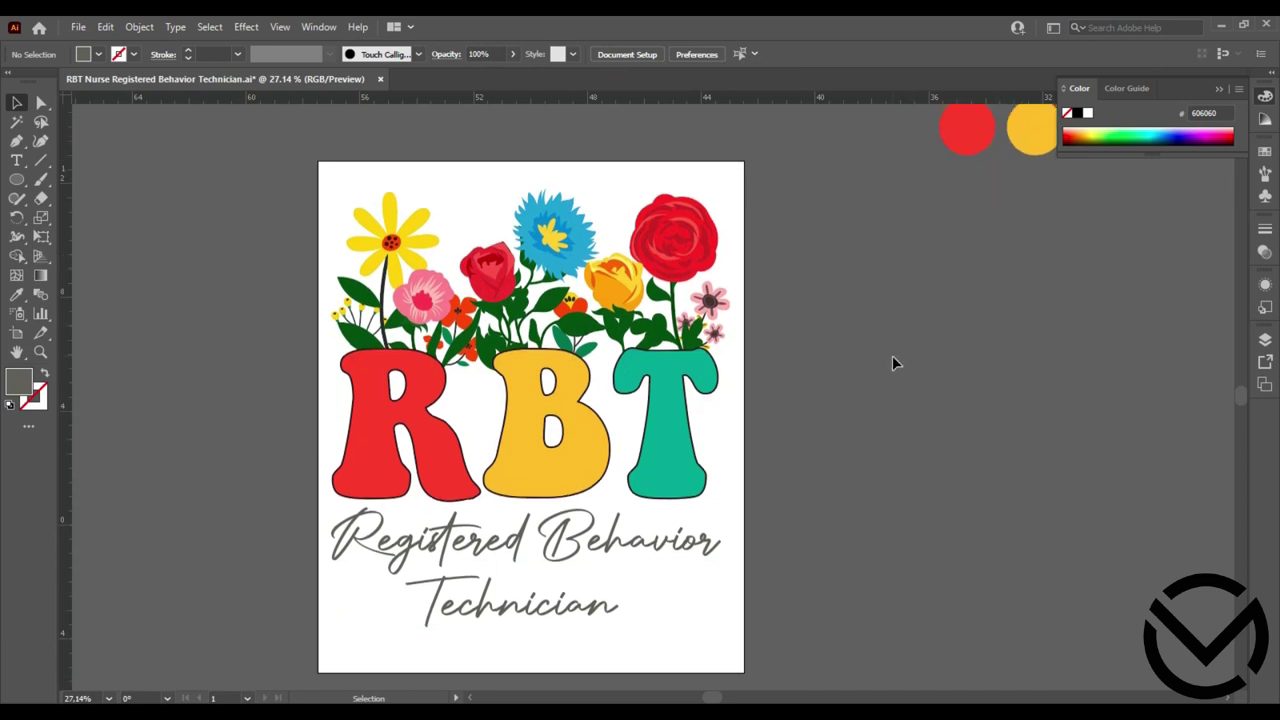